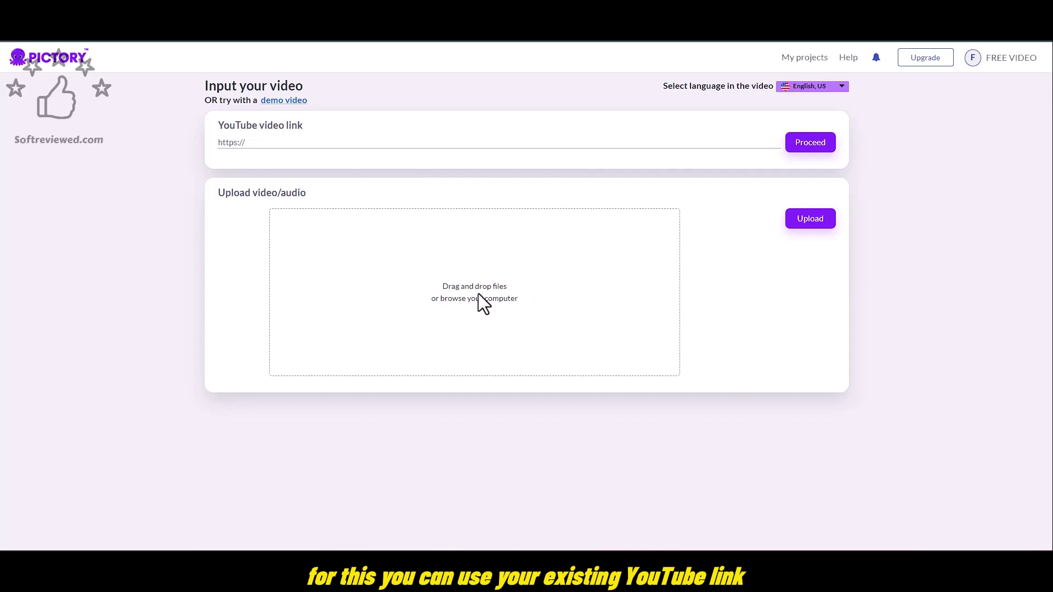
- Start a new project, Untitled Project(2), from Pictory's demo press-conference video instead of an uploaded file
{"action": "left_click", "coordinate": [542, 227]}
{"action": "key", "text": "Escape"}
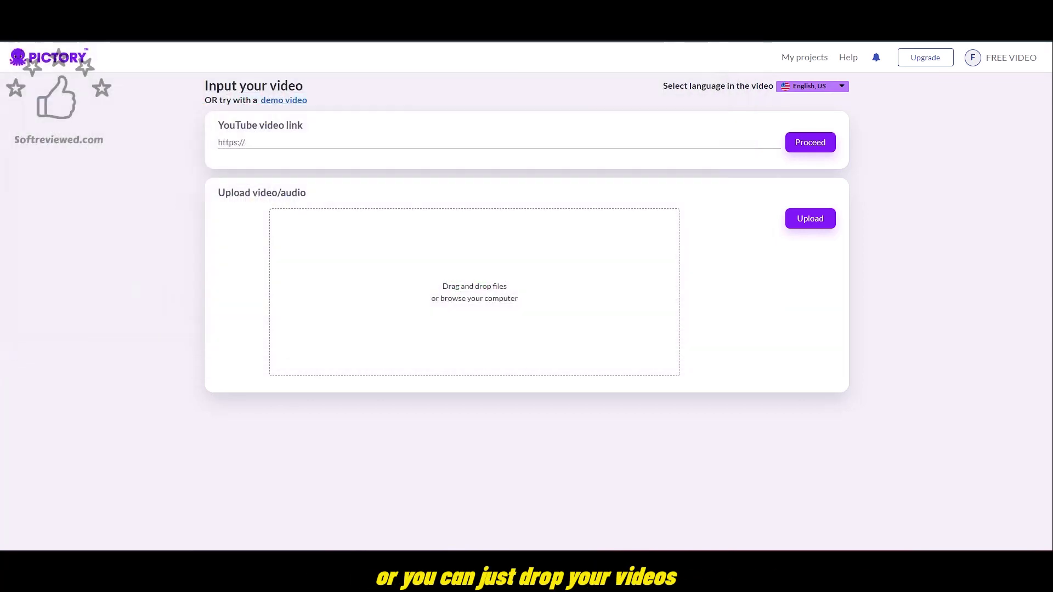
{"action": "left_click", "coordinate": [276, 101]}
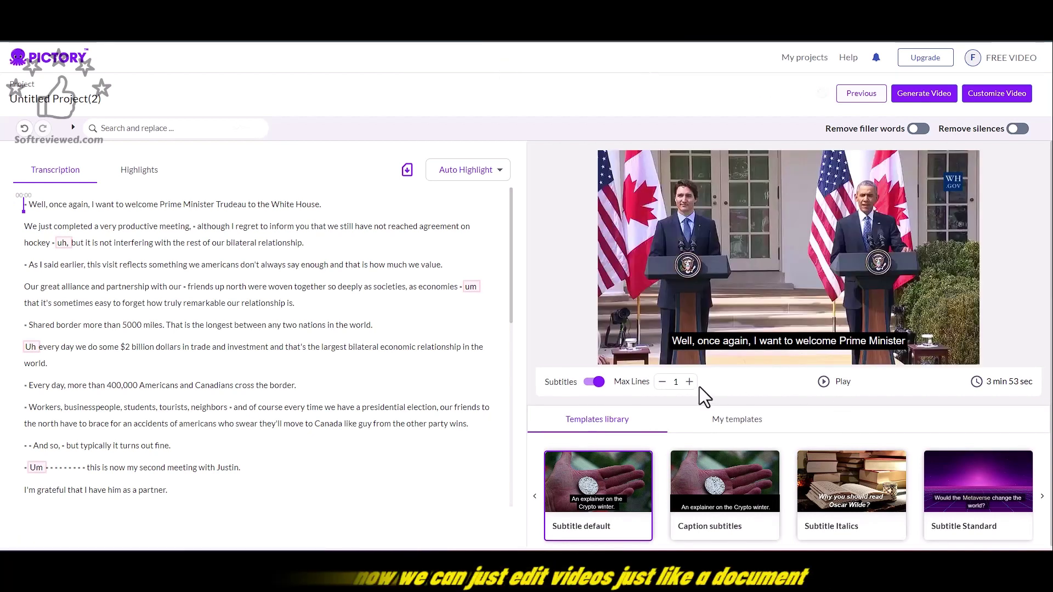
{"action": "left_click", "coordinate": [149, 129]}
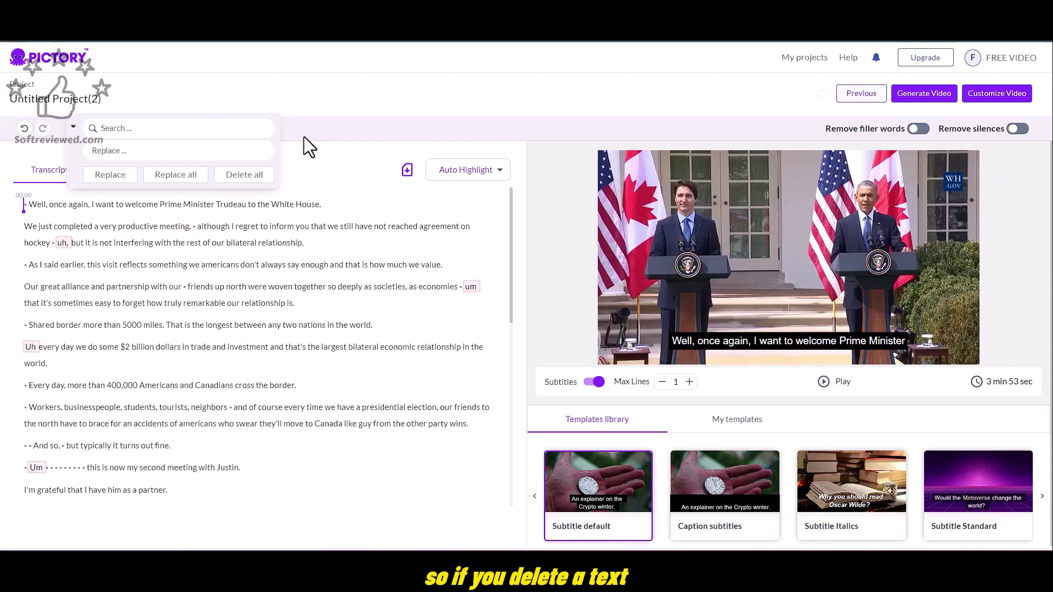
{"action": "left_click", "coordinate": [73, 127]}
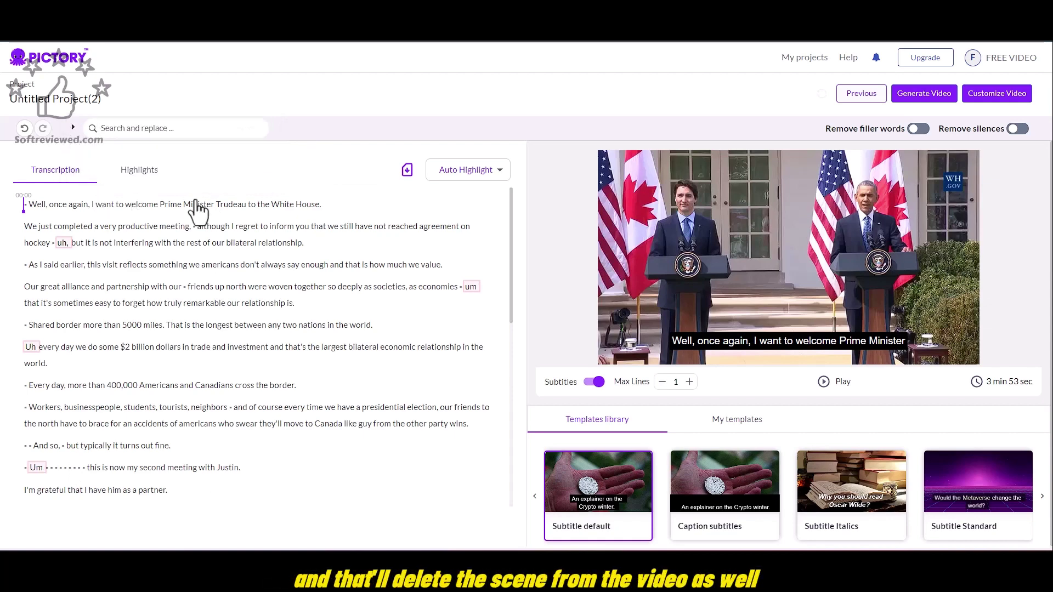
{"action": "left_click", "coordinate": [144, 173]}
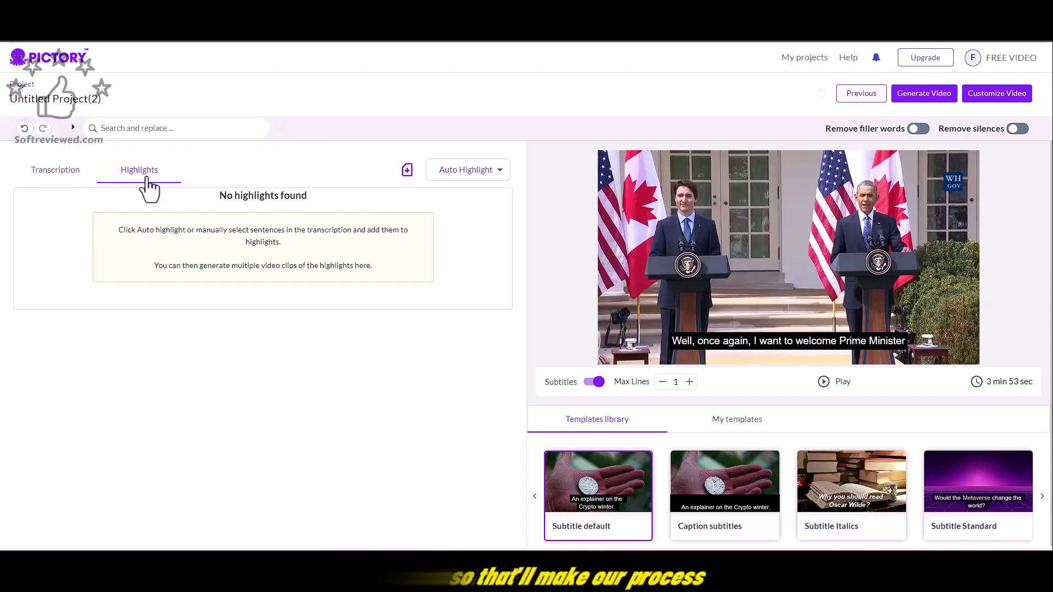
{"action": "left_click", "coordinate": [53, 173]}
{"action": "scroll", "coordinate": [126, 271], "scroll_direction": "down", "scroll_amount": 10}
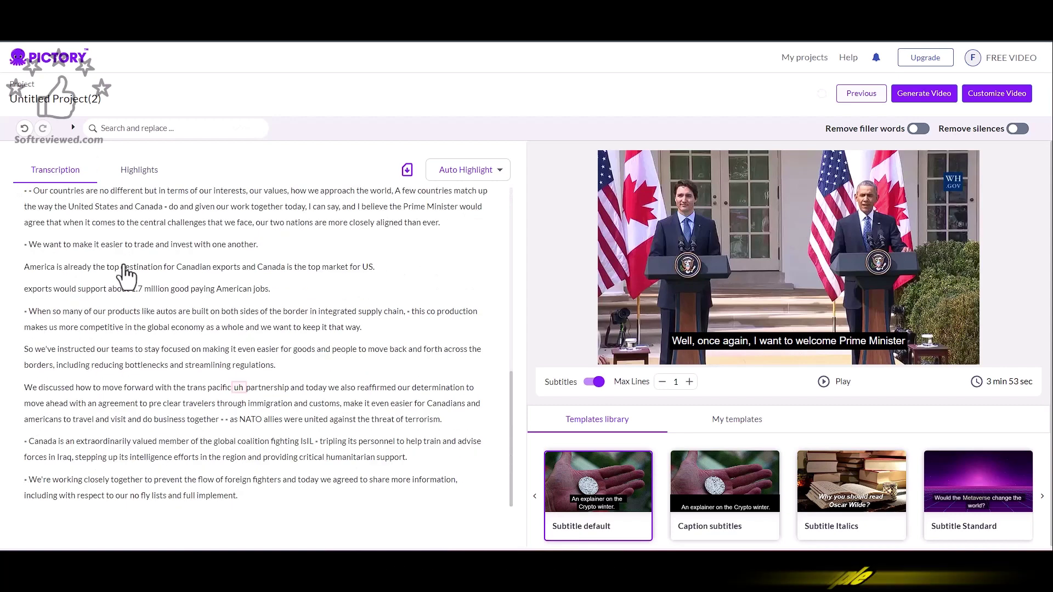
{"action": "scroll", "coordinate": [126, 273], "scroll_direction": "up", "scroll_amount": 9}
{"action": "scroll", "coordinate": [124, 265], "scroll_direction": "up", "scroll_amount": 1}
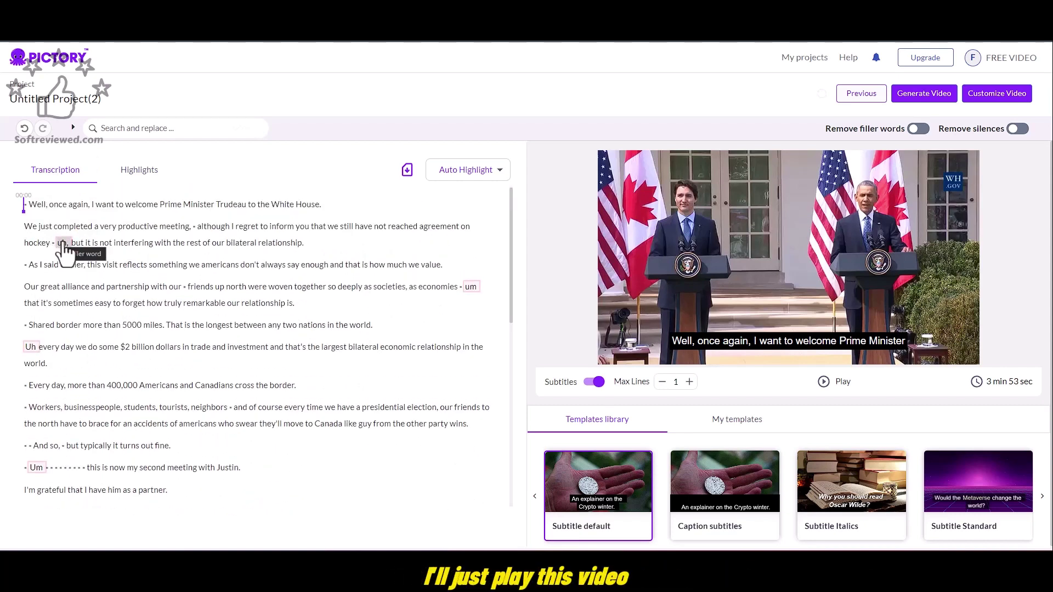
{"action": "left_click", "coordinate": [825, 382]}
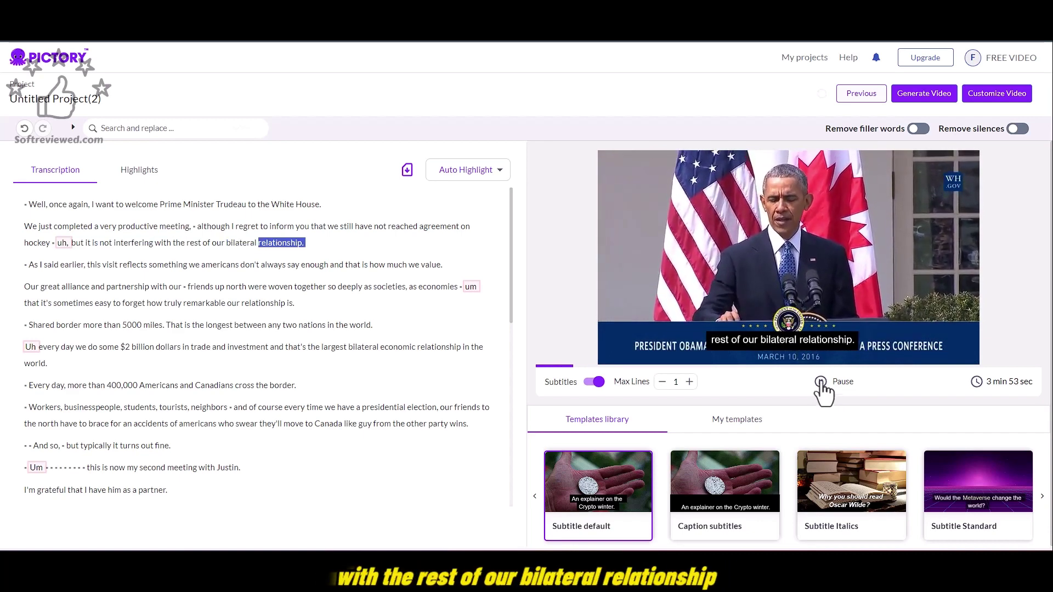
{"action": "left_click", "coordinate": [821, 383]}
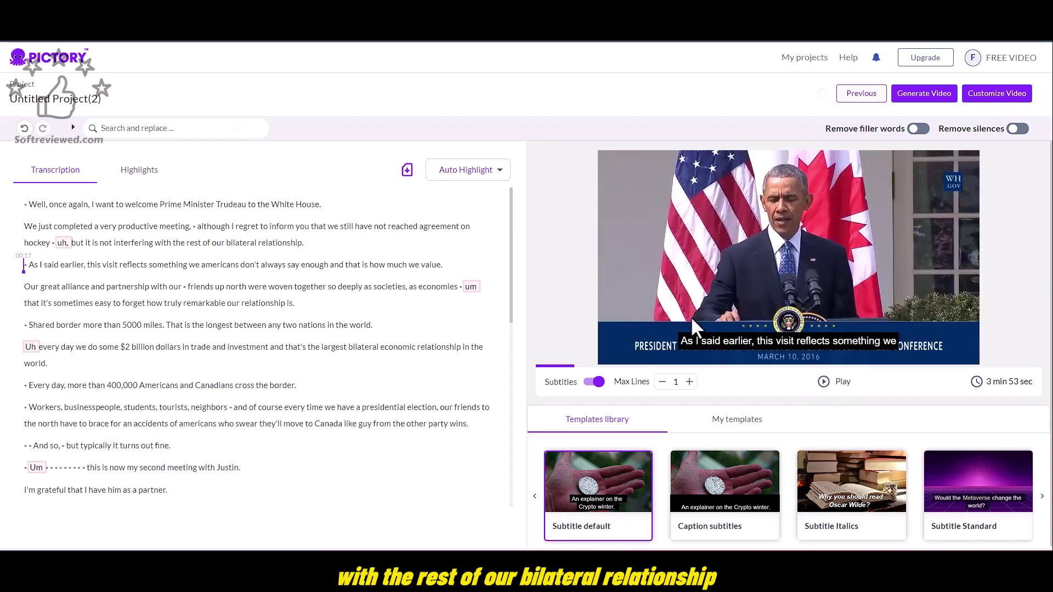
- Delete the filler word 'uh,' after 'hockey' from the video
{"action": "left_click", "coordinate": [62, 244]}
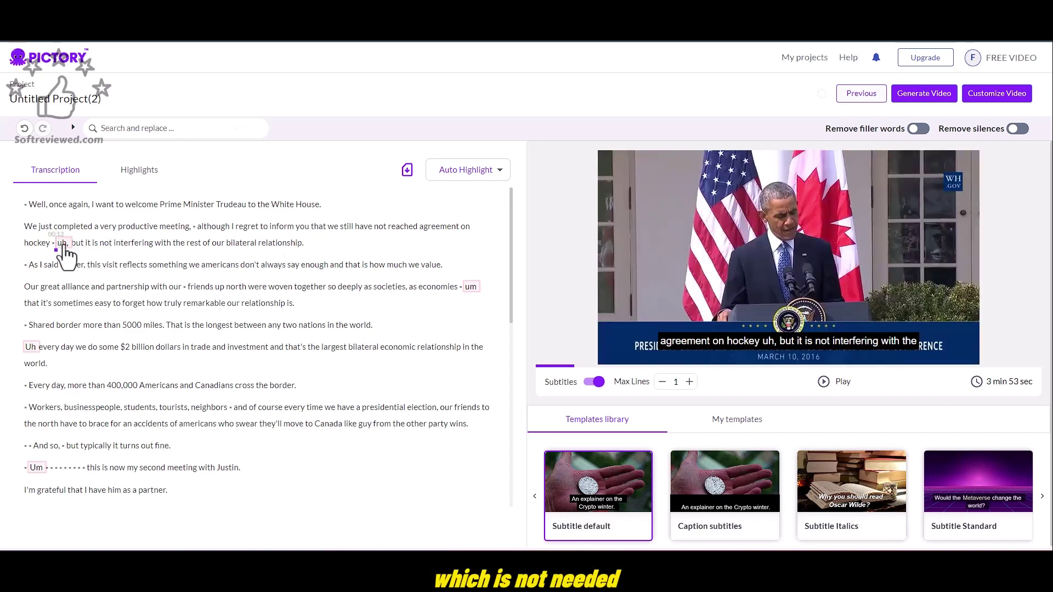
{"action": "left_click", "coordinate": [64, 246]}
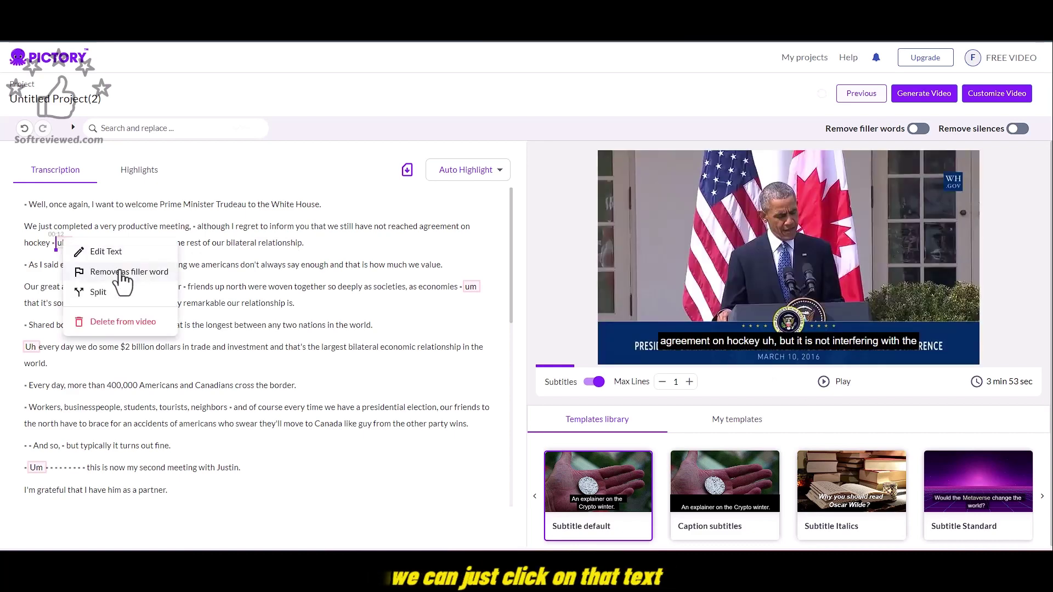
{"action": "left_click", "coordinate": [132, 322]}
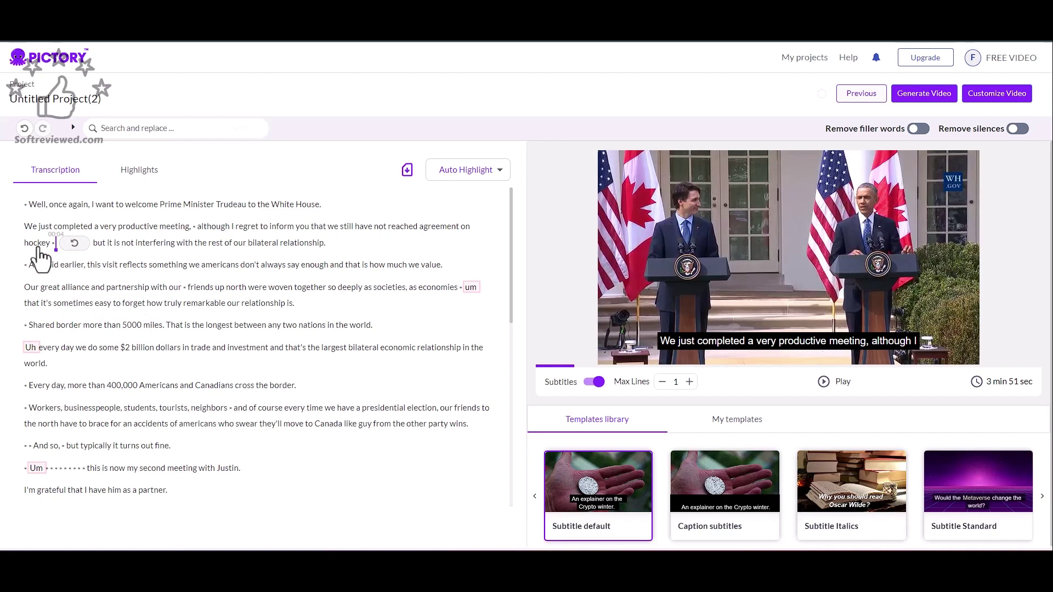
- Play the edited video from after 'still' to check the cut, pausing at 'As I said earlier'
{"action": "left_click_drag", "start_coordinate": [39, 248], "coordinate": [30, 239]}
{"action": "left_click", "coordinate": [355, 229]}
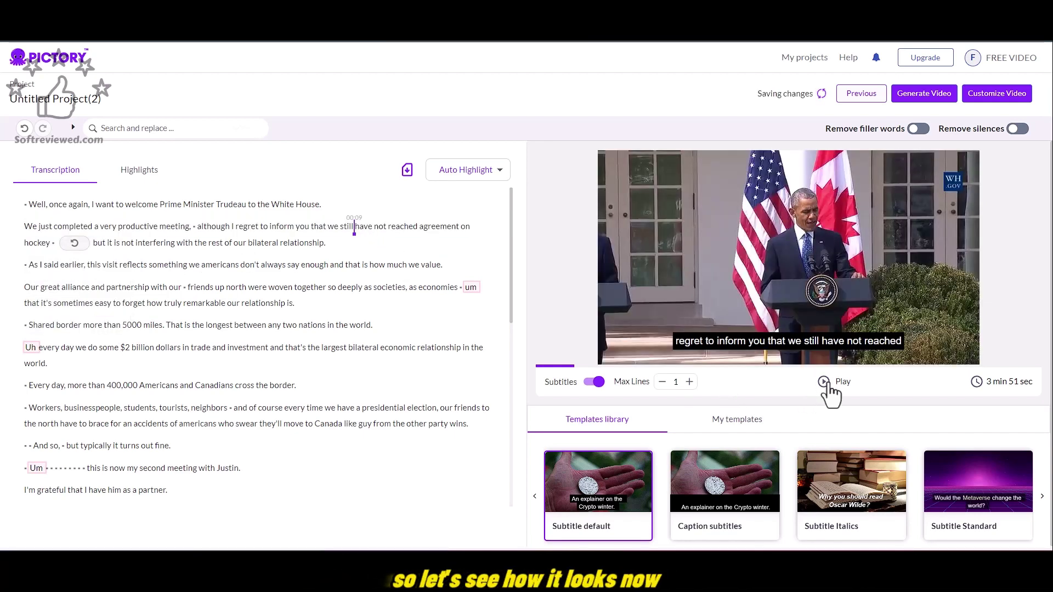
{"action": "left_click", "coordinate": [827, 386]}
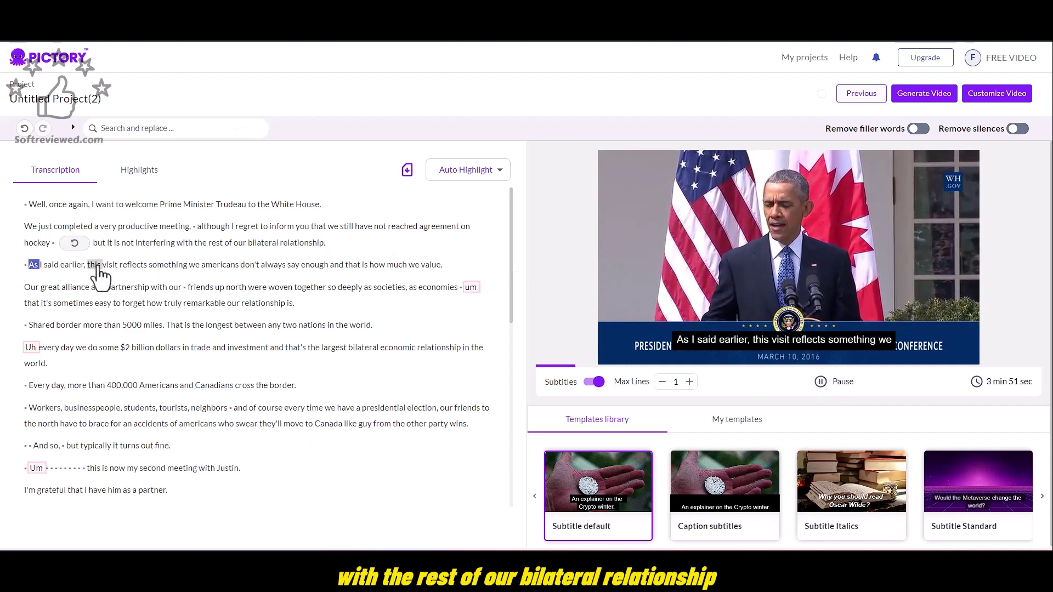
{"action": "left_click", "coordinate": [81, 265]}
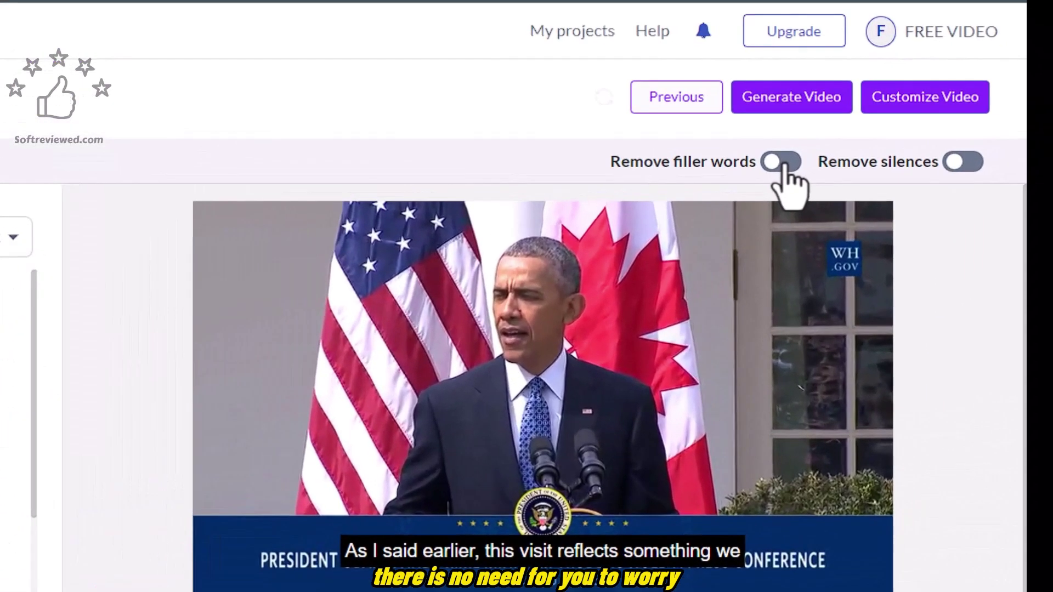
- Turn on Remove filler words and replay the preview from just before 'fine' to verify
{"action": "left_click", "coordinate": [867, 142]}
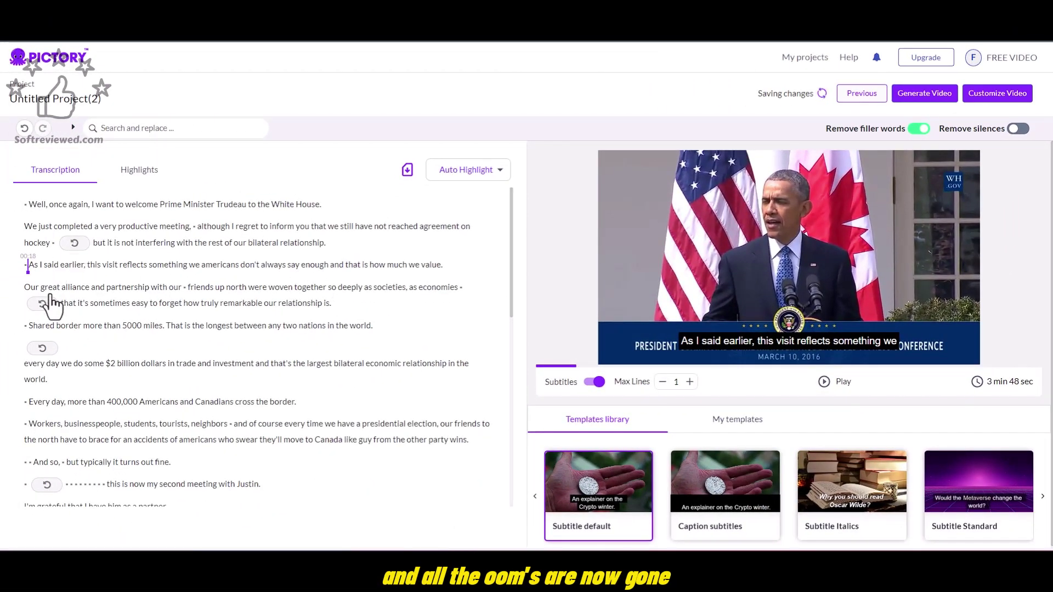
{"action": "scroll", "coordinate": [55, 329], "scroll_direction": "down", "scroll_amount": 3}
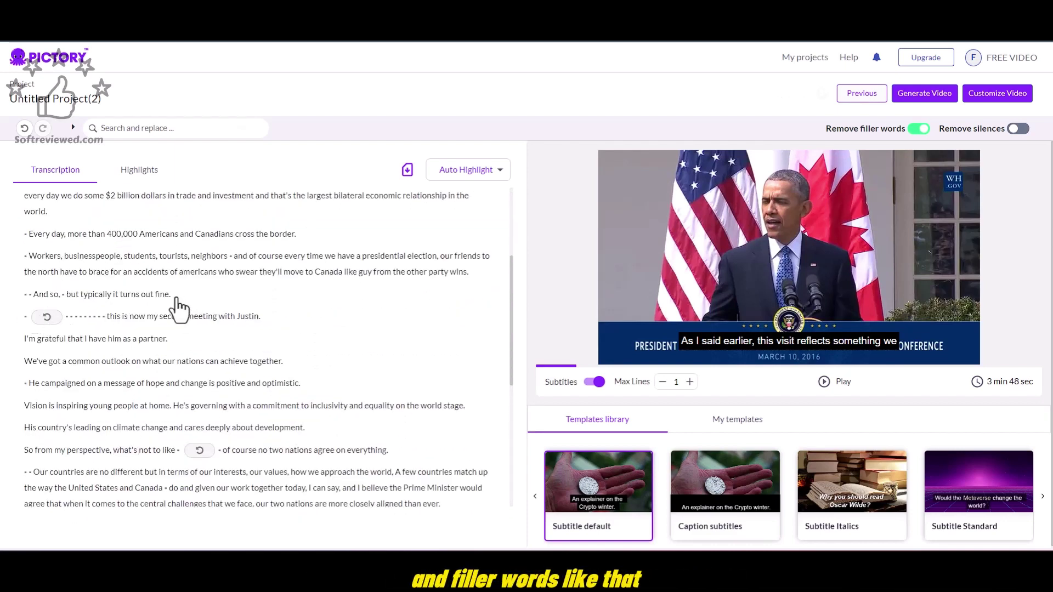
{"action": "left_click", "coordinate": [156, 295]}
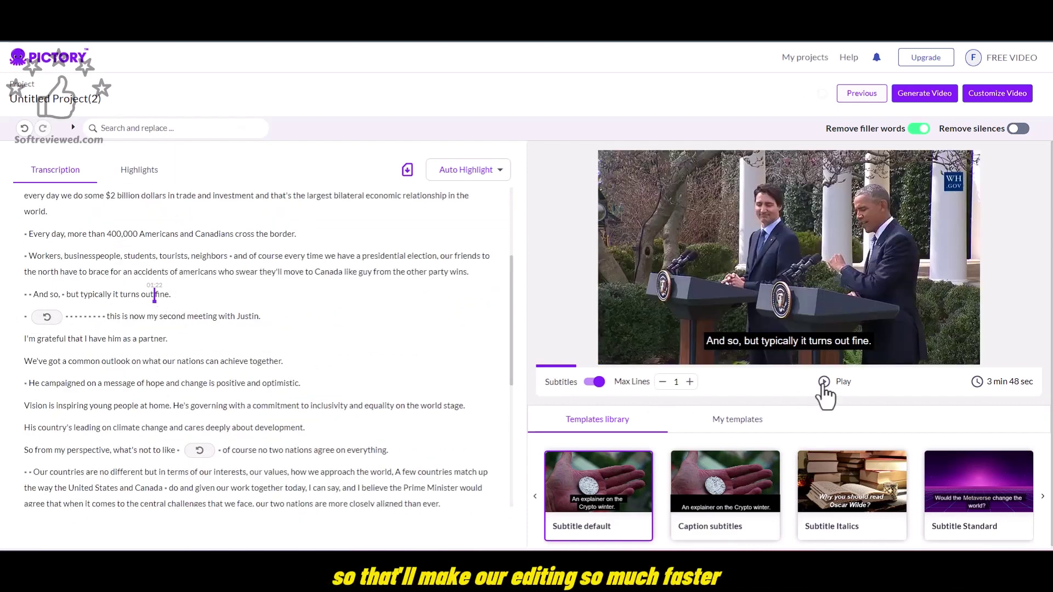
{"action": "left_click", "coordinate": [824, 382]}
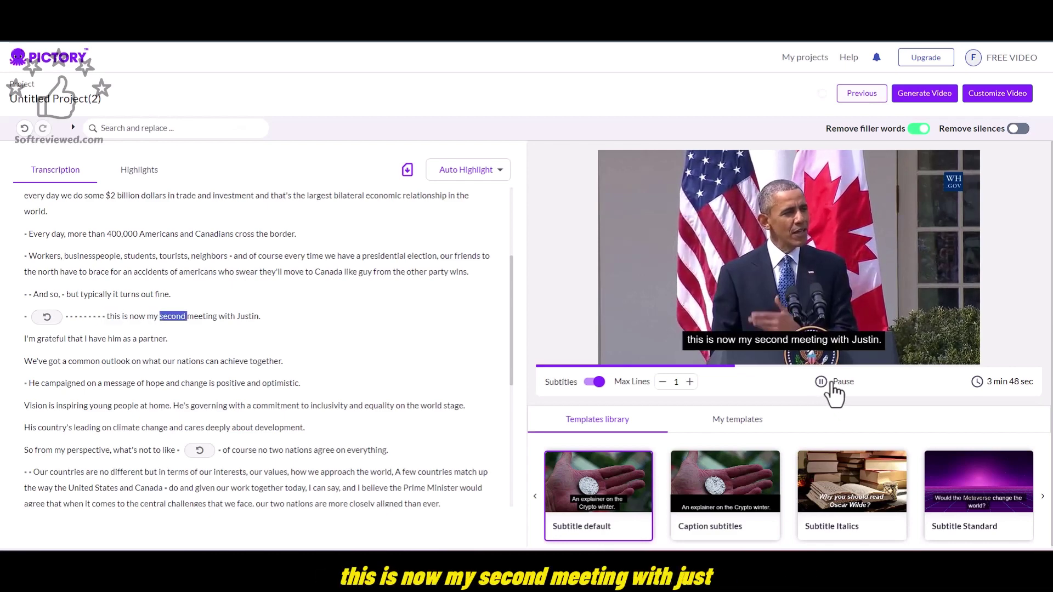
{"action": "left_click", "coordinate": [821, 382]}
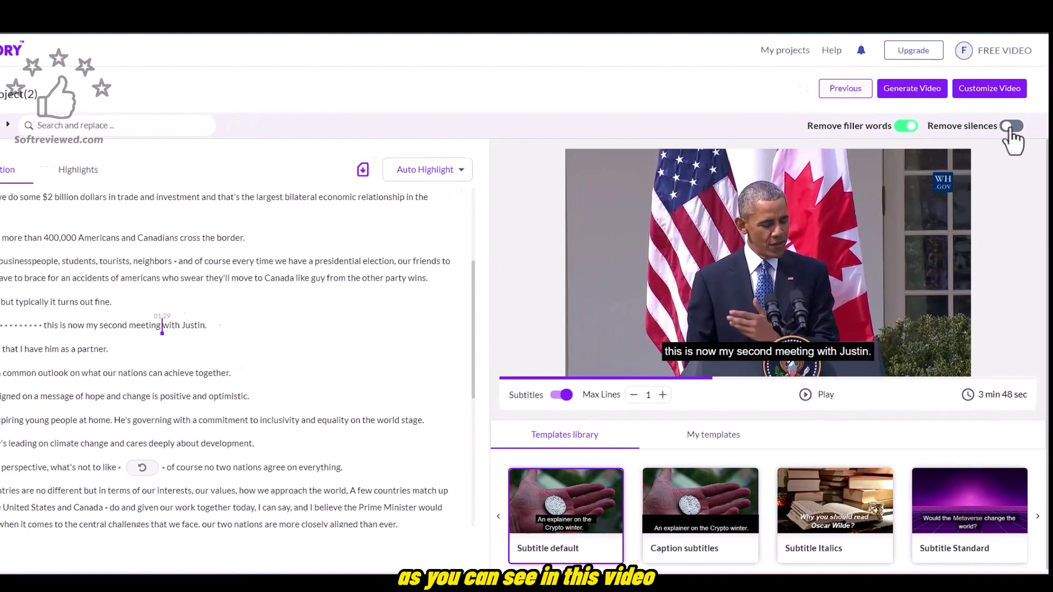
{"action": "left_click", "coordinate": [1013, 130]}
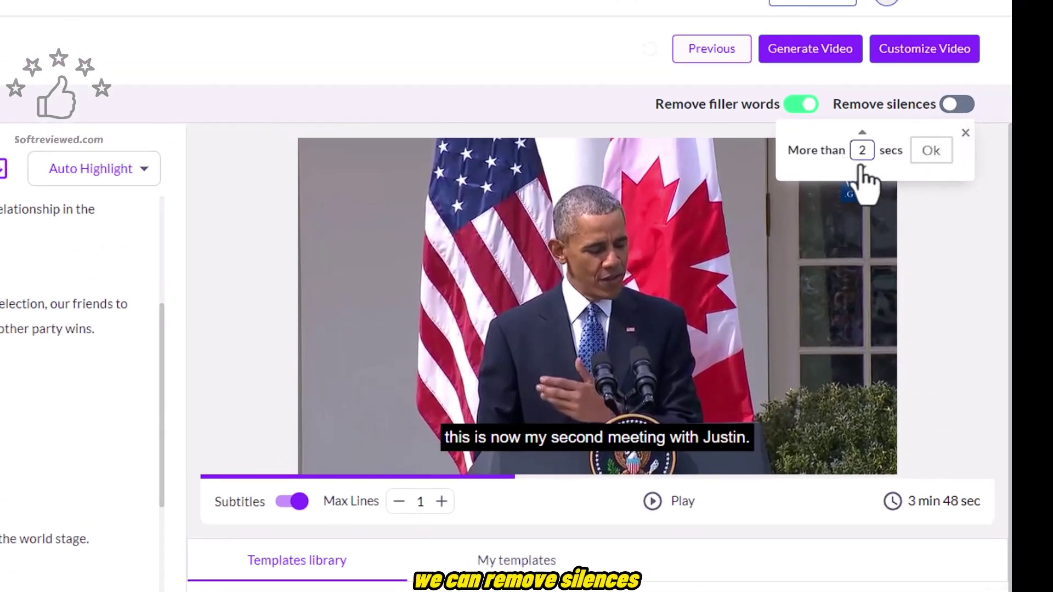
{"action": "left_click", "coordinate": [940, 157]}
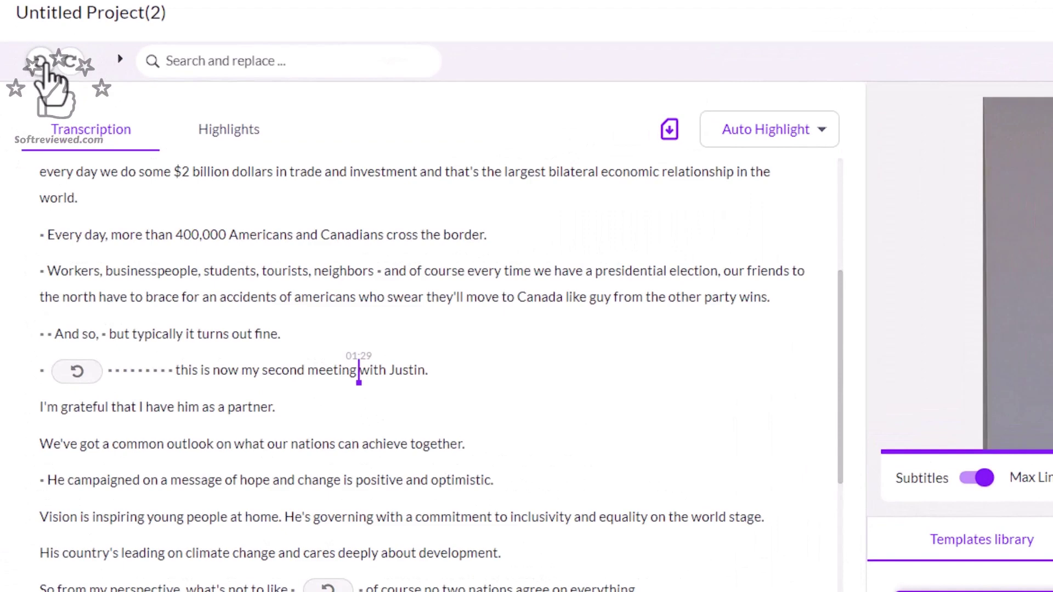
{"action": "left_click", "coordinate": [69, 61]}
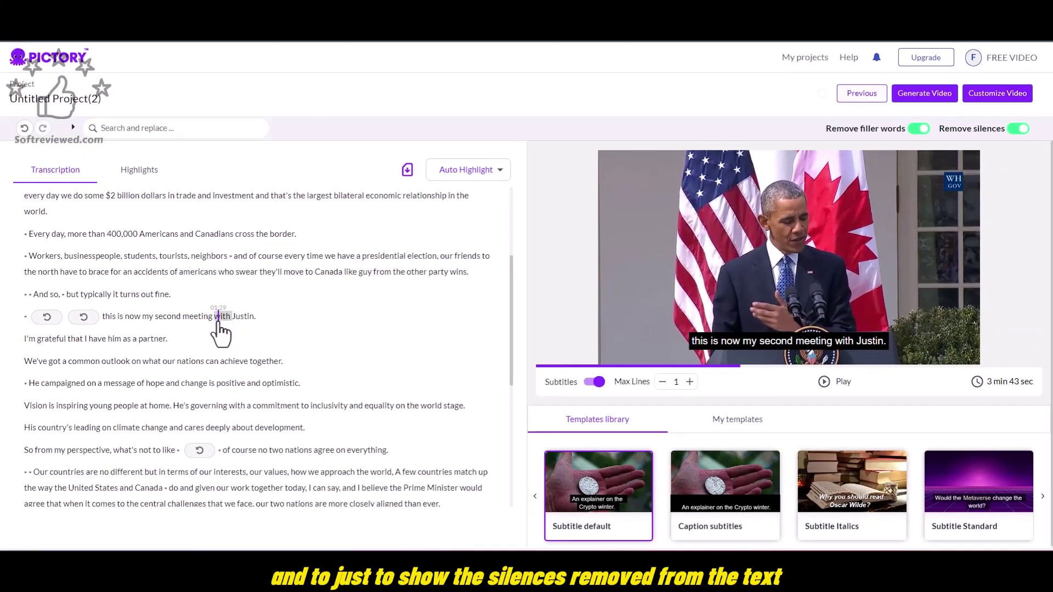
{"action": "left_click", "coordinate": [251, 300]}
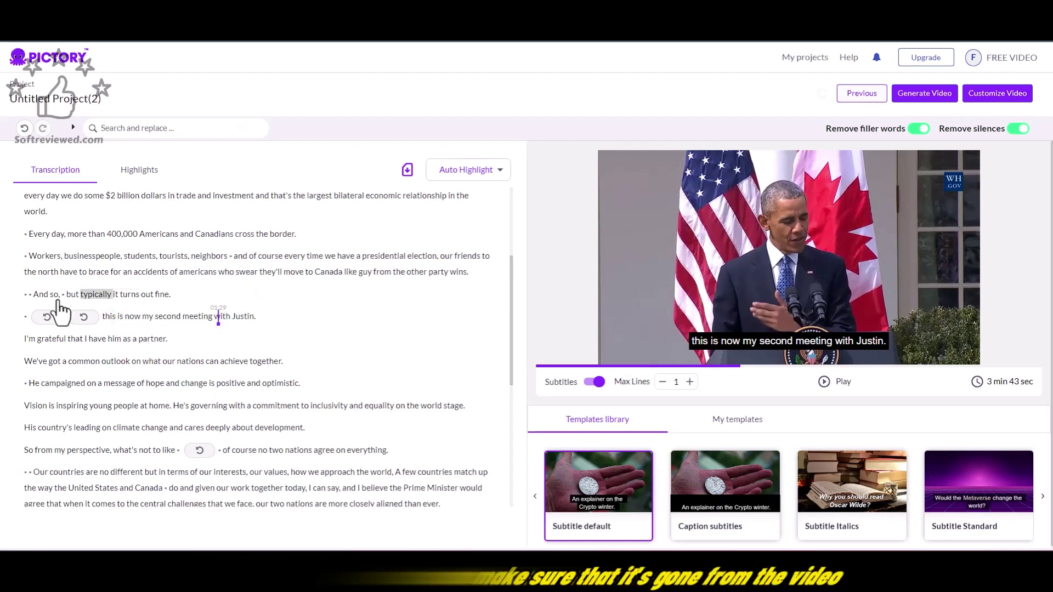
{"action": "left_click", "coordinate": [839, 382]}
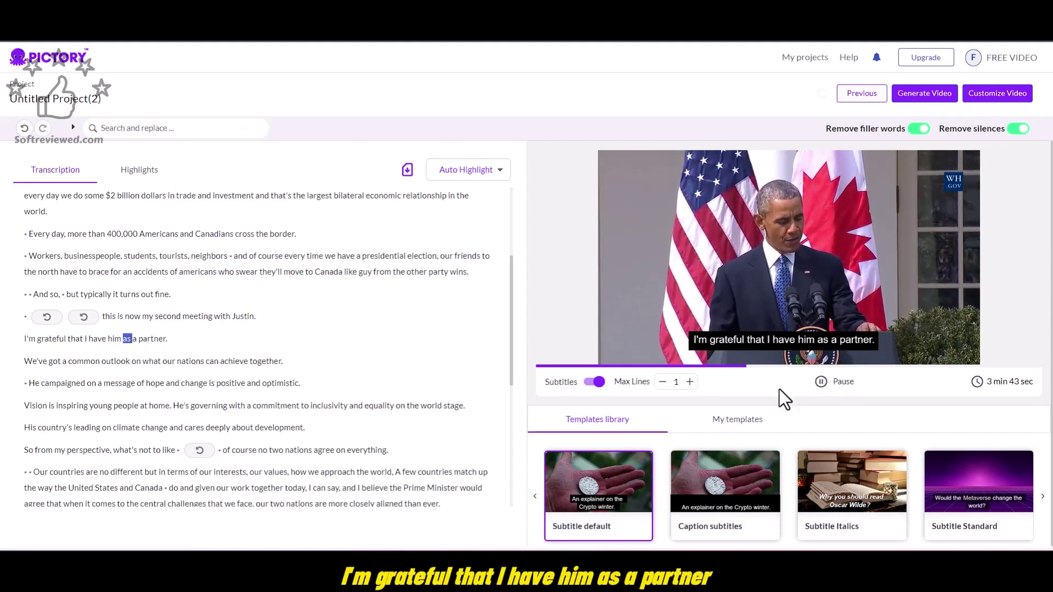
{"action": "left_click", "coordinate": [821, 382]}
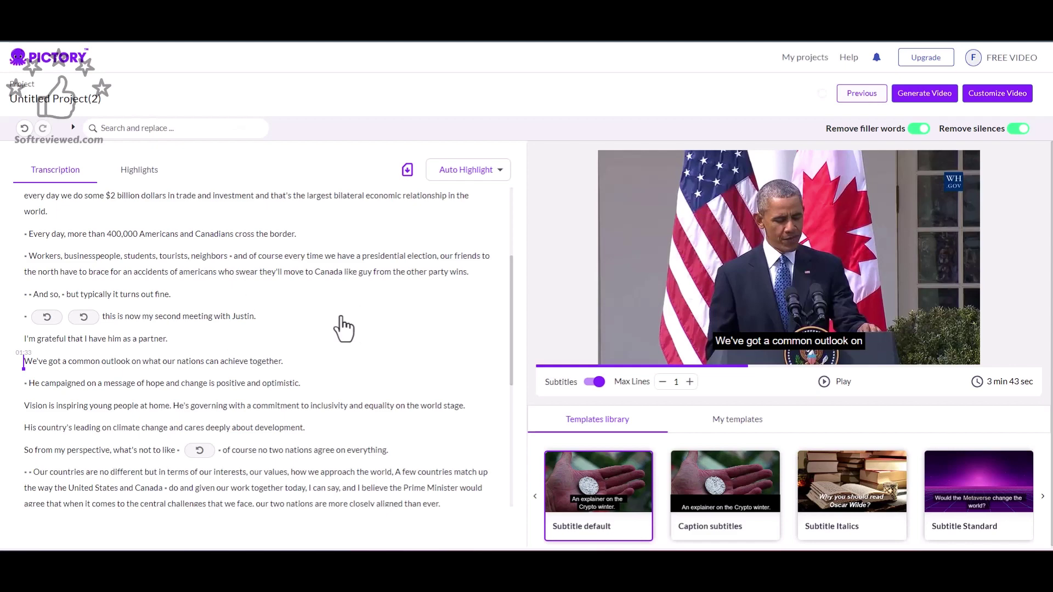
{"action": "scroll", "coordinate": [349, 323], "scroll_direction": "down", "scroll_amount": 3}
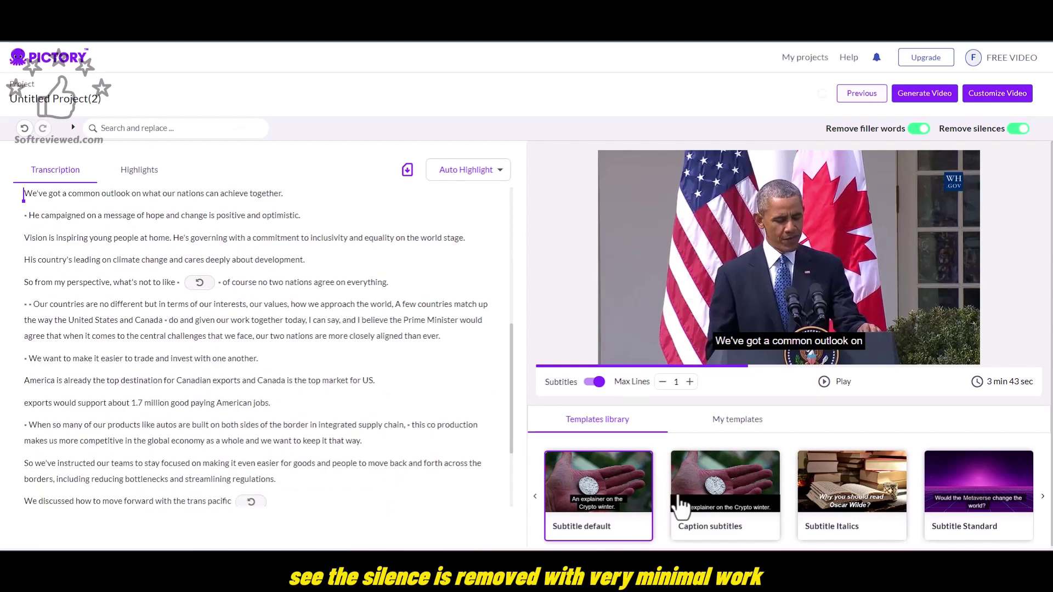
{"action": "scroll", "coordinate": [388, 447], "scroll_direction": "down", "scroll_amount": 3}
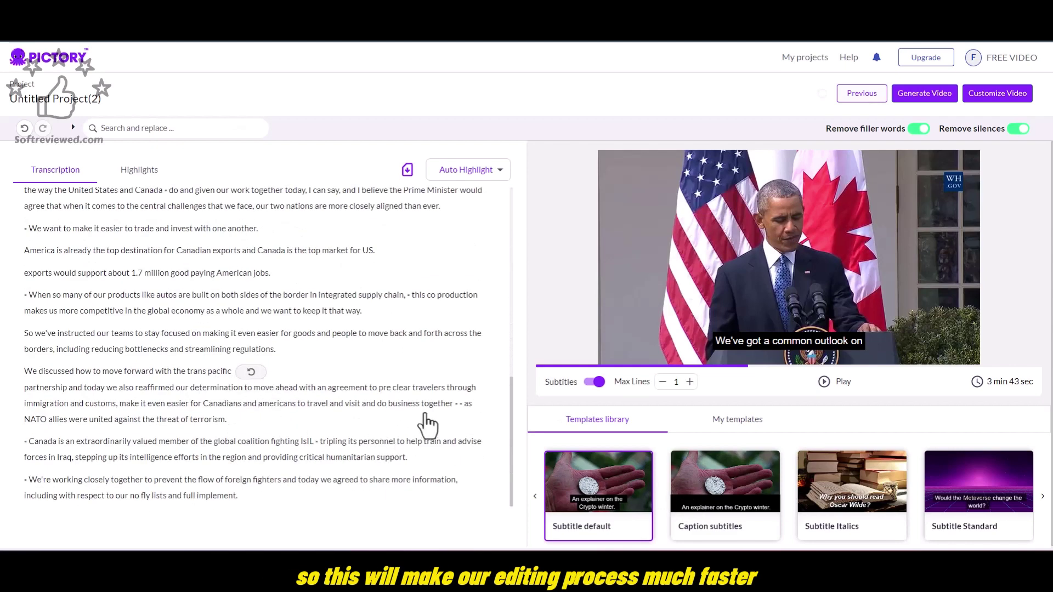
{"action": "scroll", "coordinate": [427, 425], "scroll_direction": "up", "scroll_amount": 5}
- Auto-highlight 25% of the transcript and preview the first of the 11 highlight clips
{"action": "left_click", "coordinate": [139, 171]}
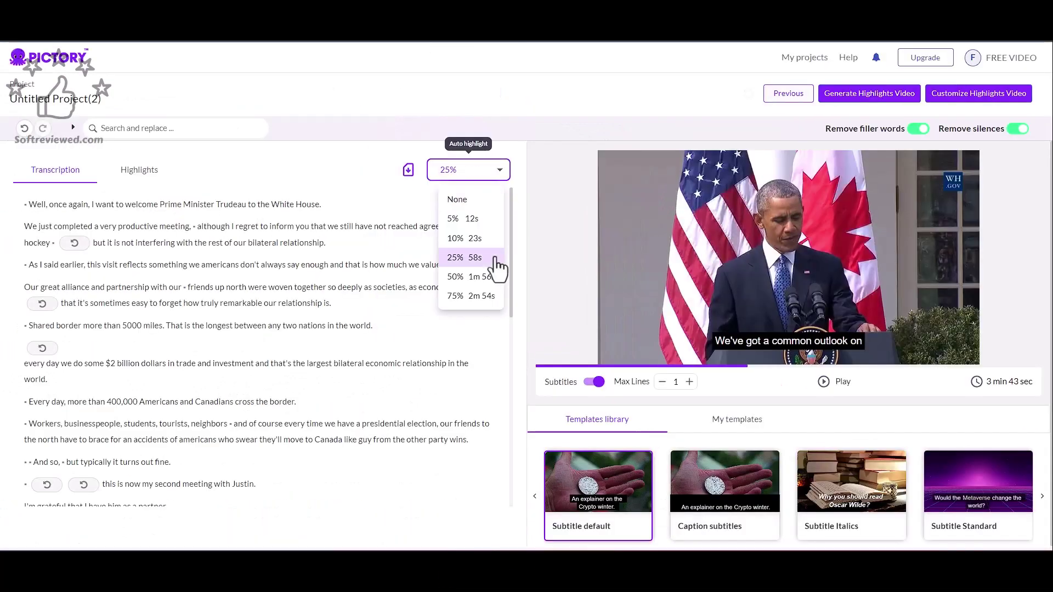
{"action": "left_click", "coordinate": [427, 242]}
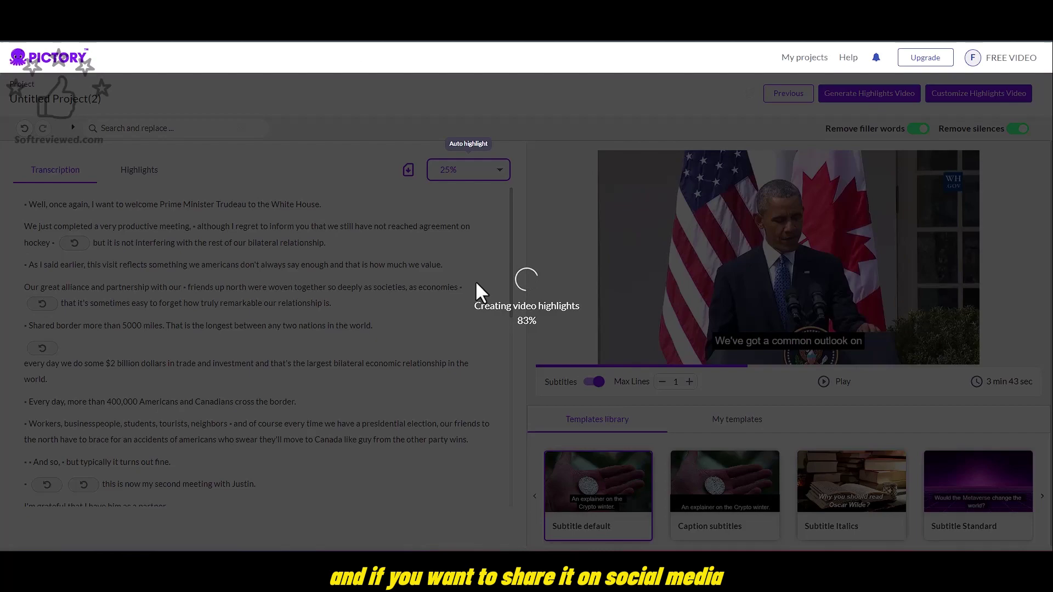
{"action": "scroll", "coordinate": [248, 262], "scroll_direction": "down", "scroll_amount": 10}
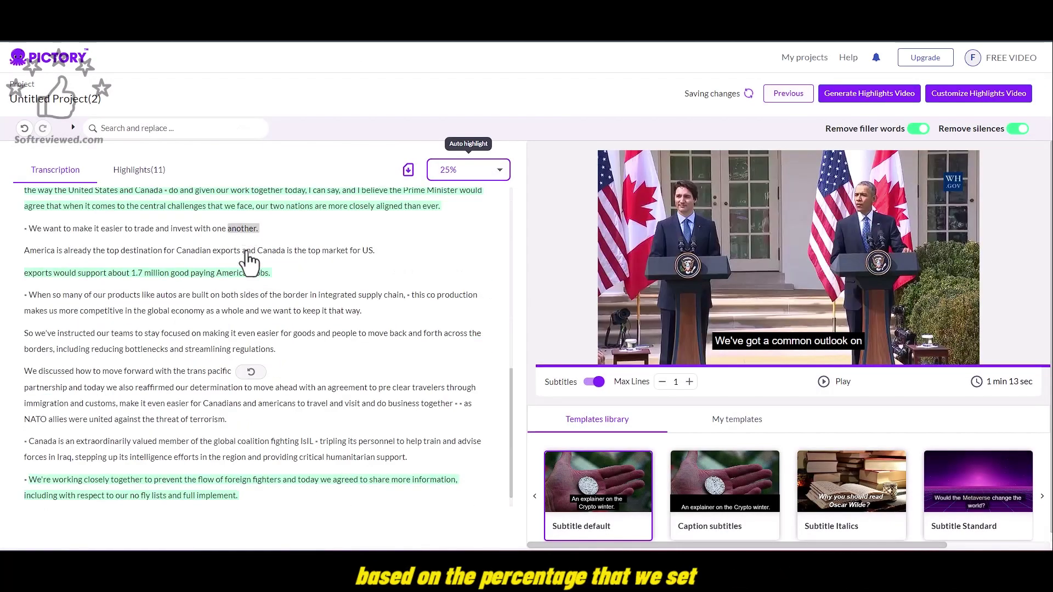
{"action": "scroll", "coordinate": [244, 273], "scroll_direction": "up", "scroll_amount": 10}
{"action": "left_click", "coordinate": [138, 169]}
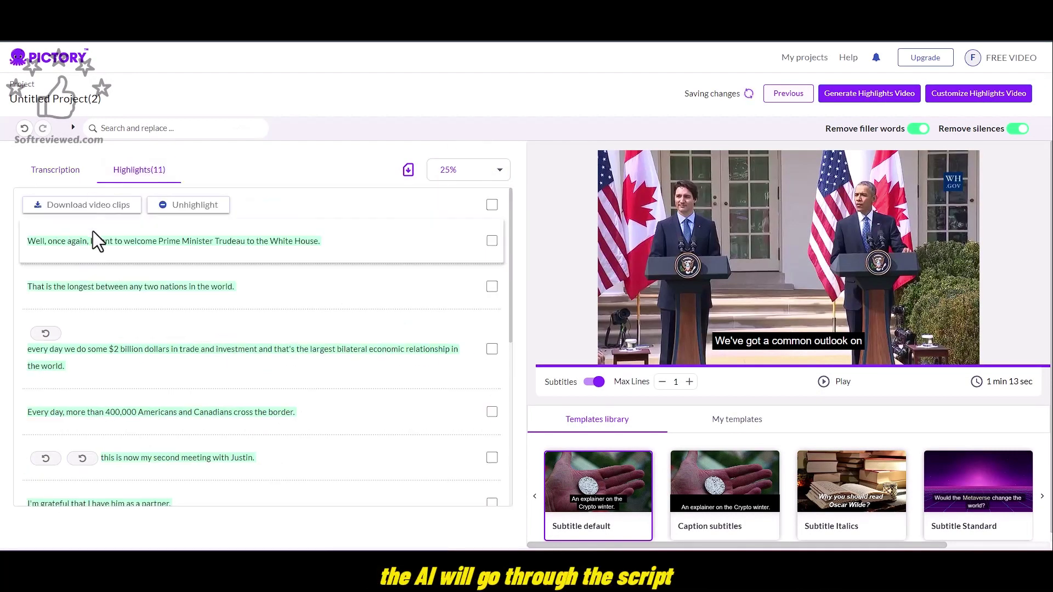
{"action": "scroll", "coordinate": [266, 229], "scroll_direction": "down", "scroll_amount": 5}
{"action": "scroll", "coordinate": [266, 229], "scroll_direction": "up", "scroll_amount": 5}
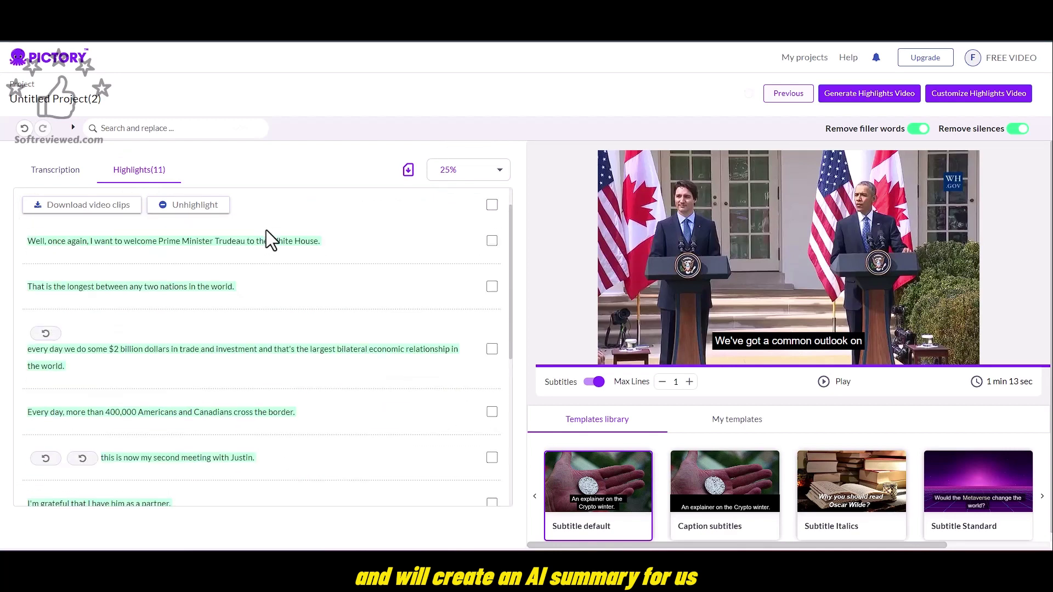
{"action": "left_click", "coordinate": [282, 241]}
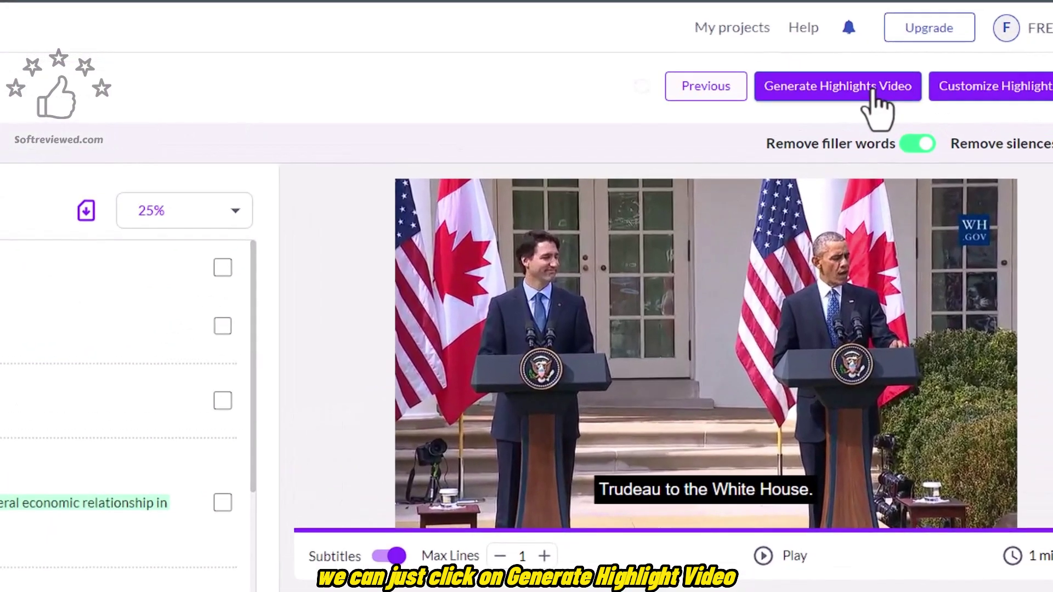
- Start generating the highlights video and check its progress in the notifications
{"action": "left_click", "coordinate": [889, 92]}
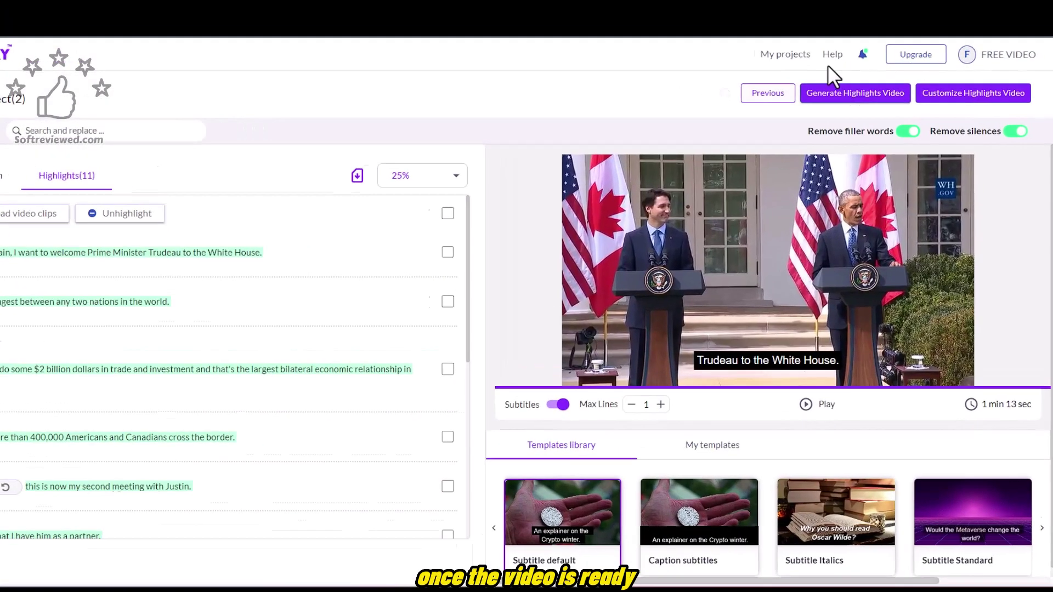
{"action": "left_click", "coordinate": [874, 55]}
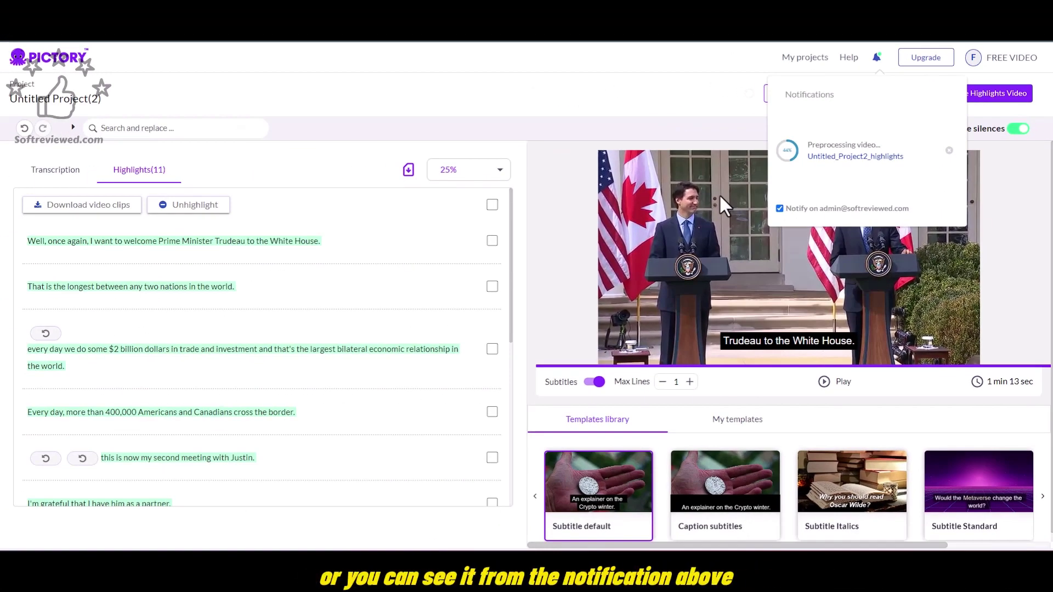
{"action": "left_click", "coordinate": [592, 96]}
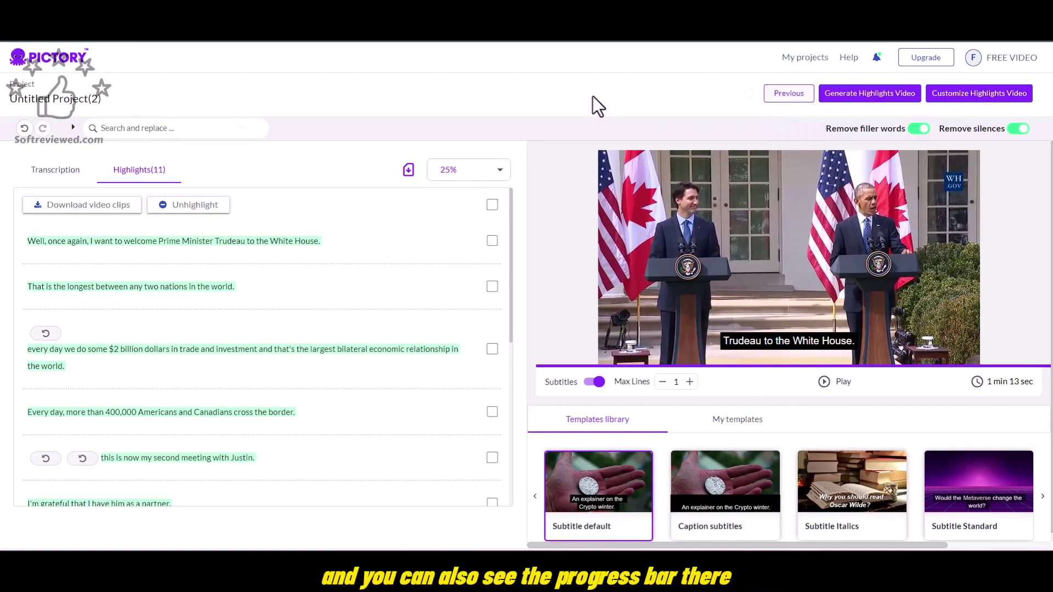
- Edit the subtitle word 'cross', then mark all 7 remaining highlight clips
{"action": "left_click", "coordinate": [491, 290]}
{"action": "left_click", "coordinate": [492, 289]}
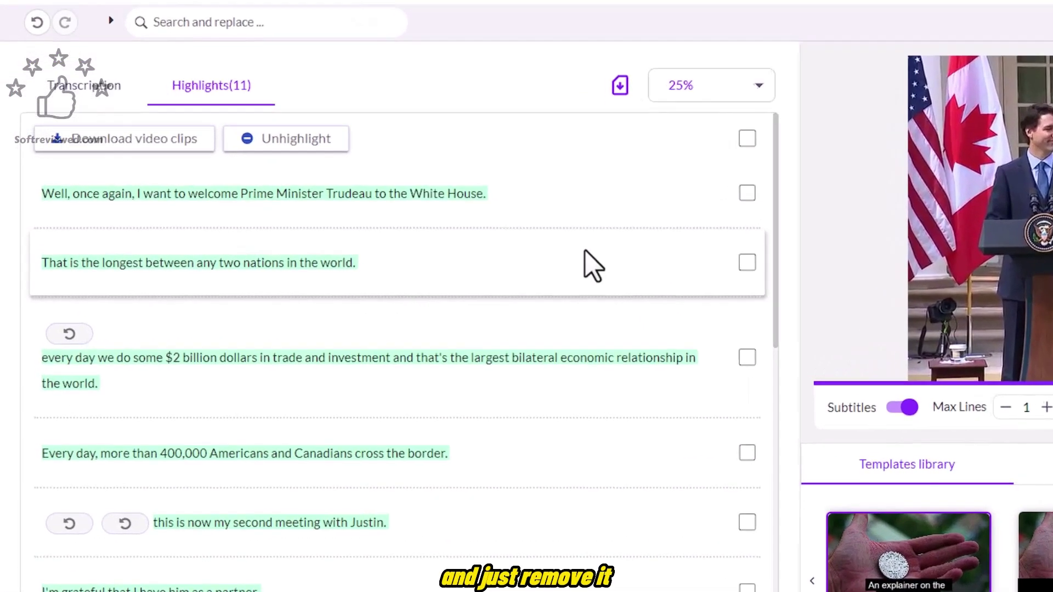
{"action": "scroll", "coordinate": [388, 288], "scroll_direction": "down", "scroll_amount": 3}
{"action": "scroll", "coordinate": [344, 268], "scroll_direction": "up", "scroll_amount": 1}
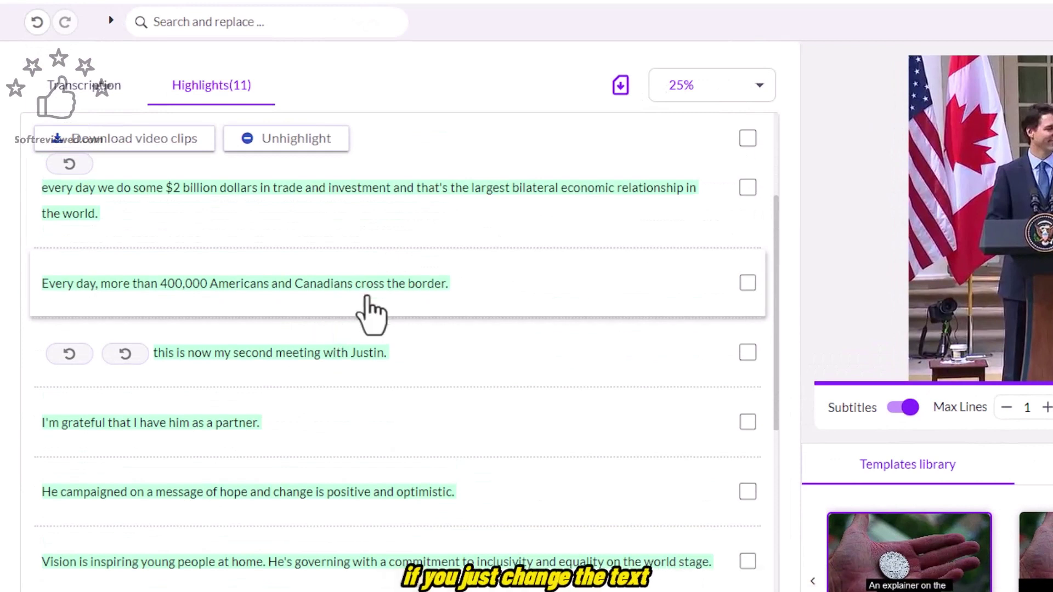
{"action": "left_click", "coordinate": [250, 301]}
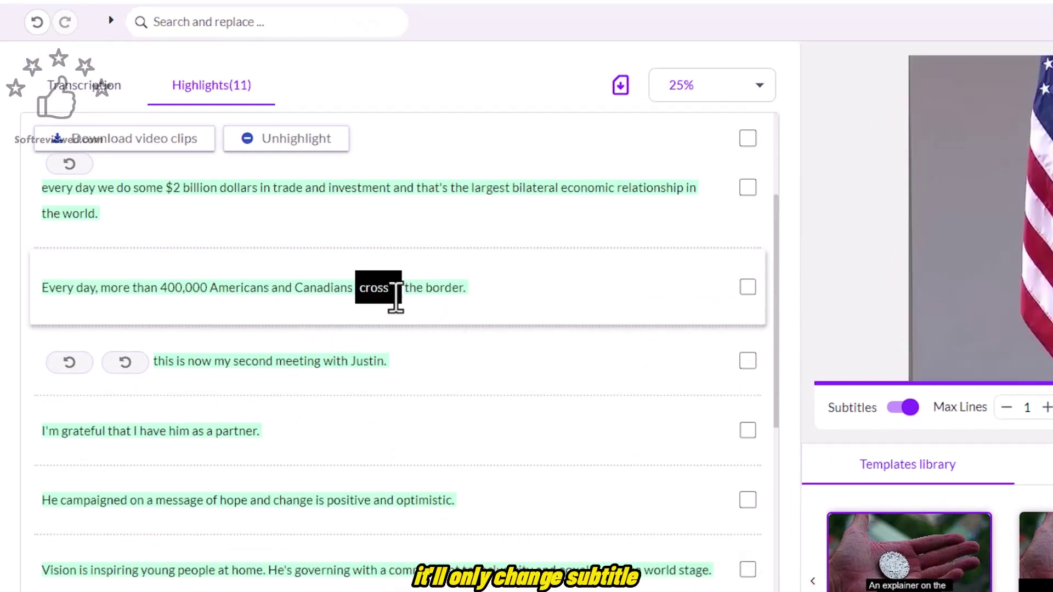
{"action": "key", "text": "BackSpace"}
{"action": "key", "text": "BackSpace"}
{"action": "key", "text": "BackSpace"}
{"action": "key", "text": "Return"}
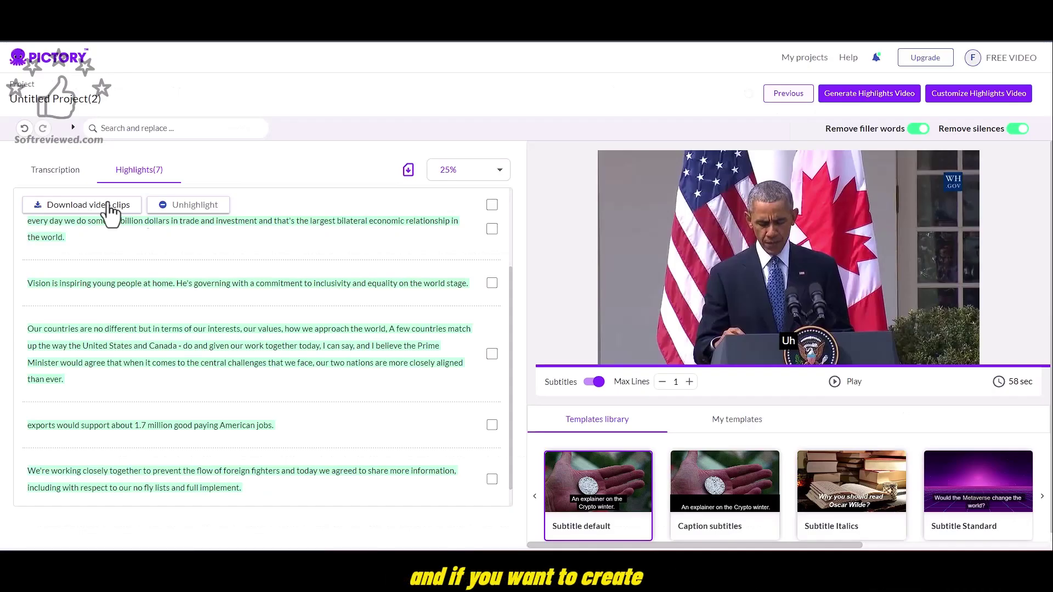
{"action": "left_click", "coordinate": [492, 205]}
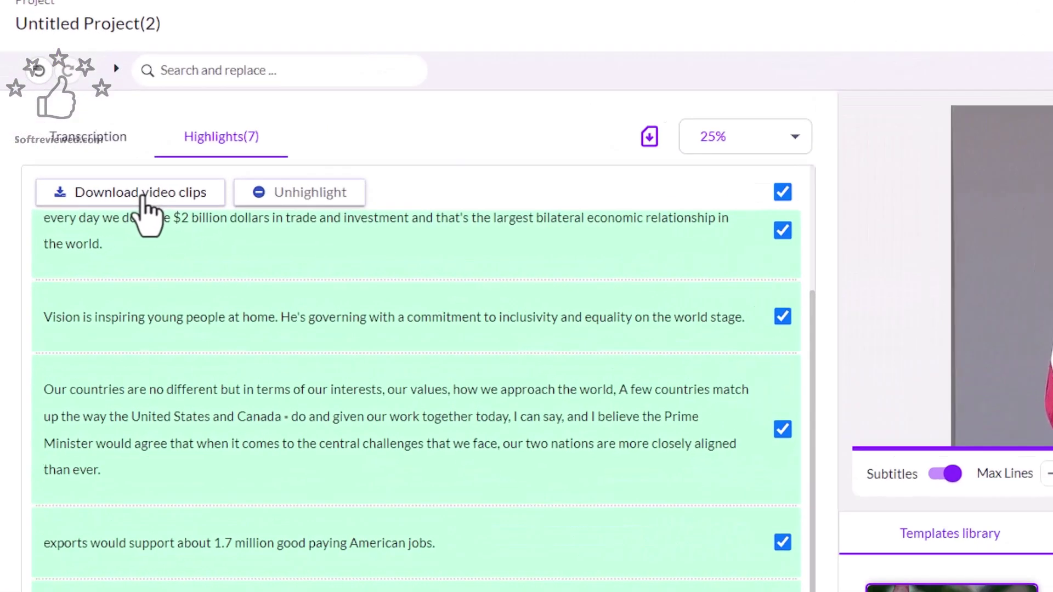
- Download the marked highlight clips as separate videos, then cancel two pending clip exports
{"action": "left_click", "coordinate": [91, 206]}
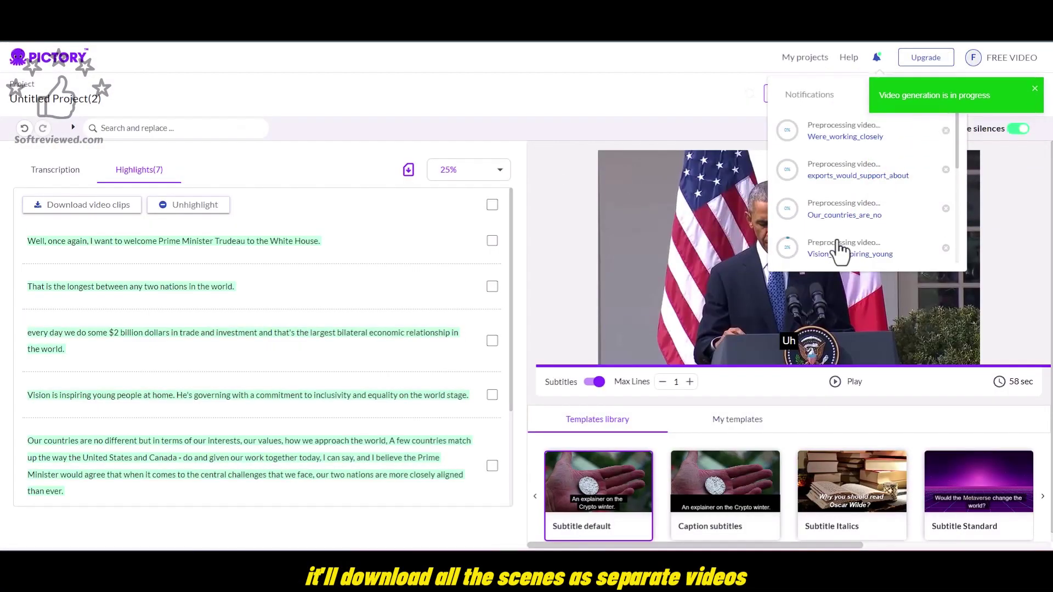
{"action": "scroll", "coordinate": [889, 219], "scroll_direction": "down", "scroll_amount": 1}
{"action": "scroll", "coordinate": [946, 169], "scroll_direction": "up", "scroll_amount": 1}
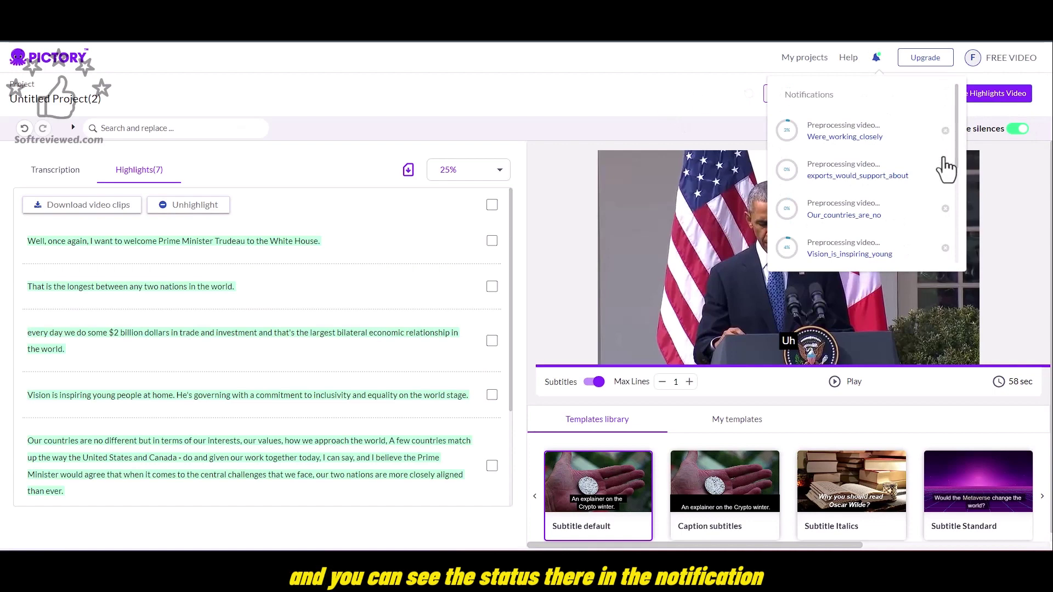
{"action": "left_click", "coordinate": [945, 131]}
{"action": "left_click", "coordinate": [946, 137]}
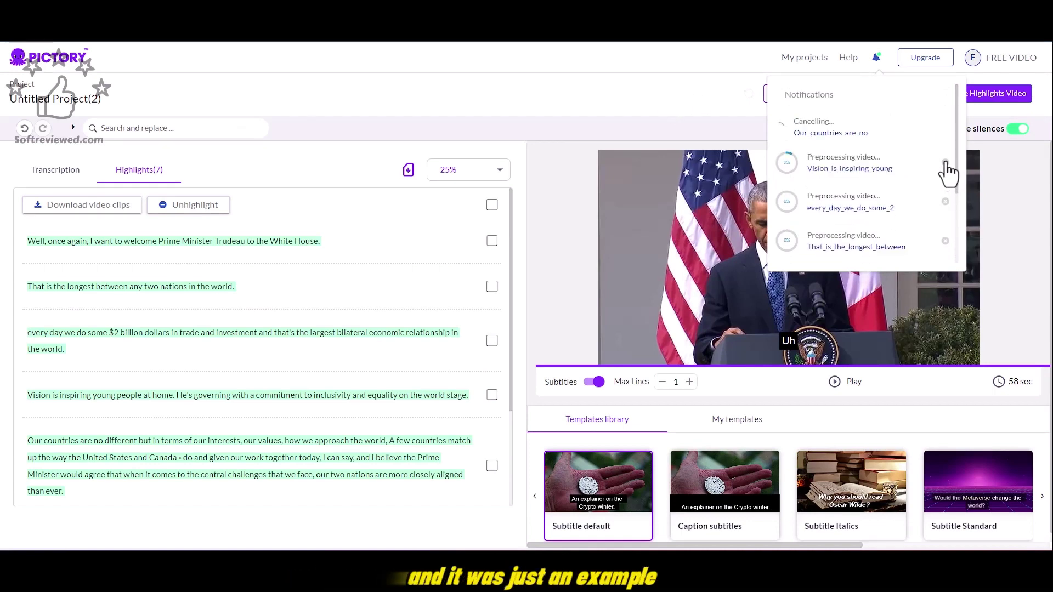
{"action": "scroll", "coordinate": [928, 216], "scroll_direction": "down", "scroll_amount": 1}
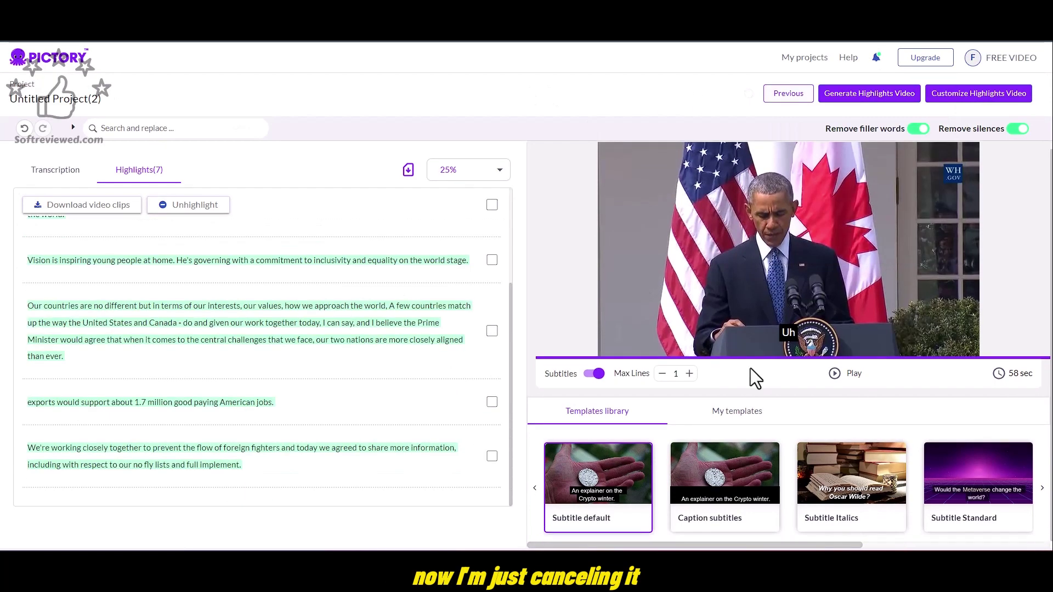
- Try the Caption subtitles style on the playing preview, then revert to Subtitle default
{"action": "left_click", "coordinate": [842, 374]}
{"action": "left_click", "coordinate": [737, 418]}
{"action": "left_click", "coordinate": [661, 424]}
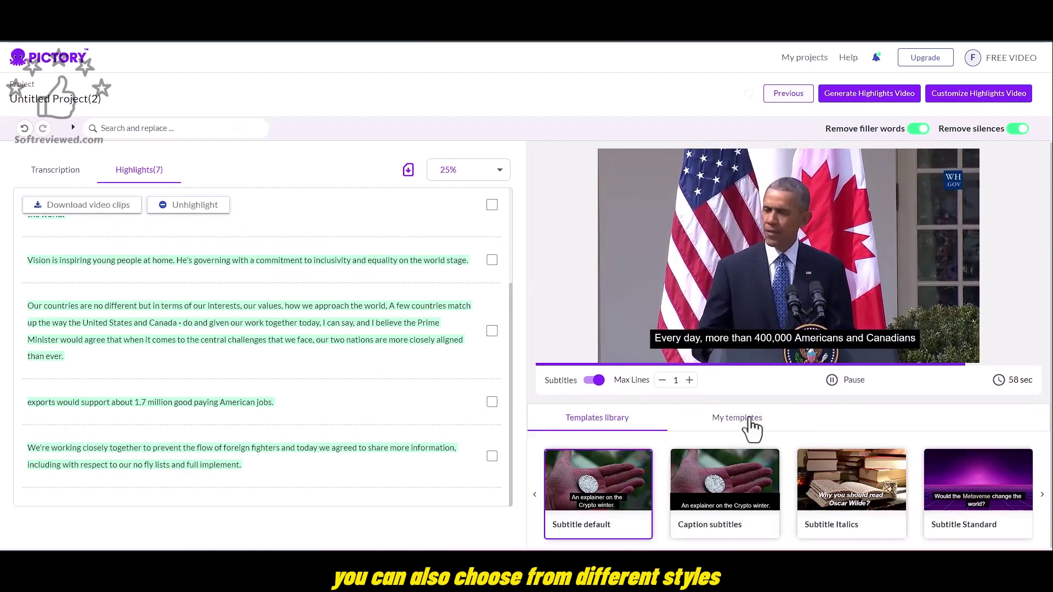
{"action": "left_click", "coordinate": [744, 480]}
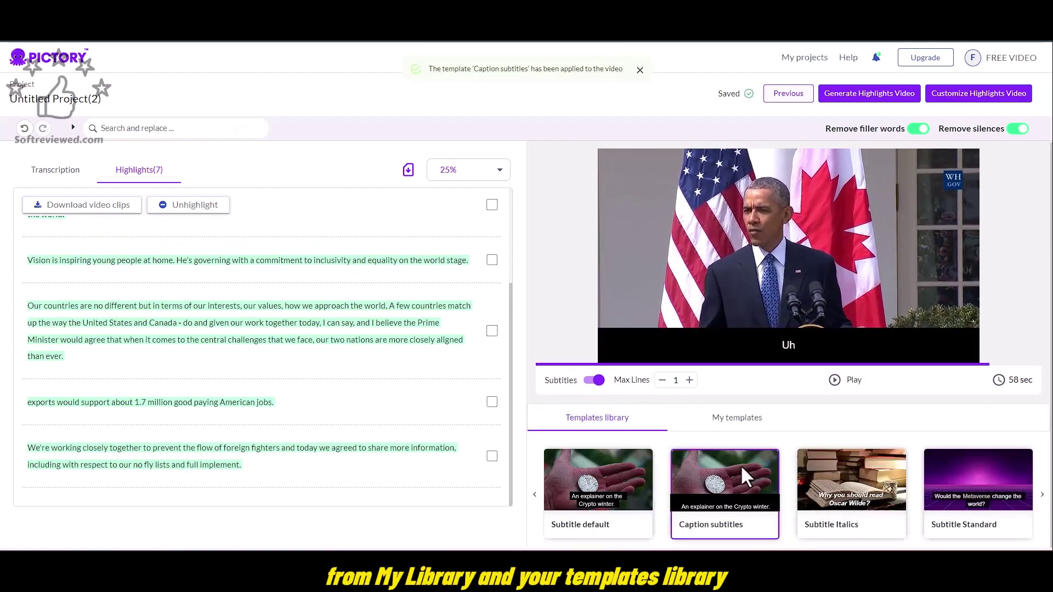
{"action": "left_click", "coordinate": [604, 499]}
- Download the transcript subtitles as the file Untitled_Project2.srt
{"action": "left_click", "coordinate": [56, 169]}
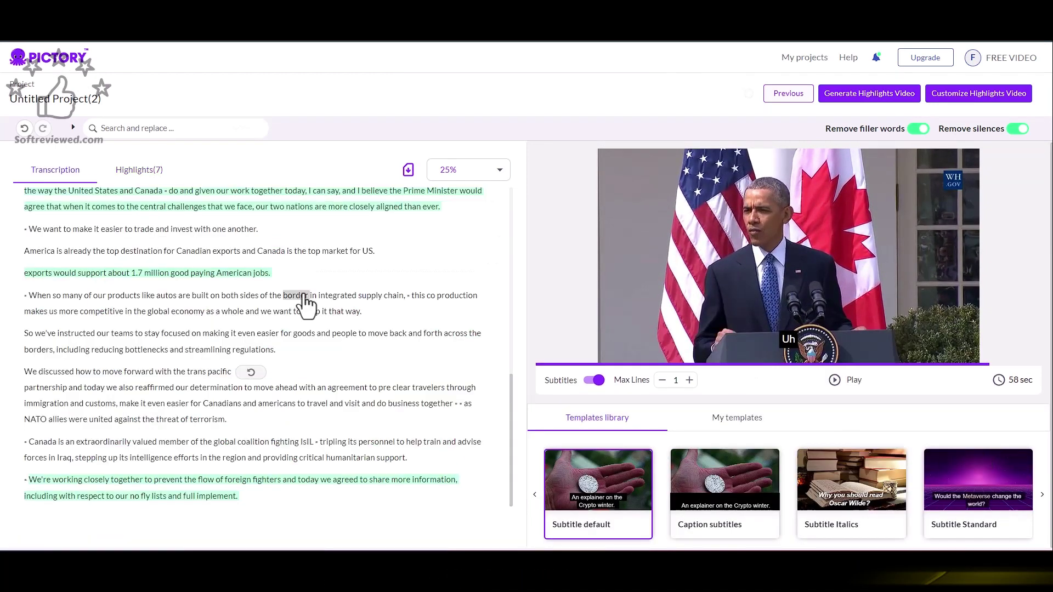
{"action": "left_click", "coordinate": [408, 170]}
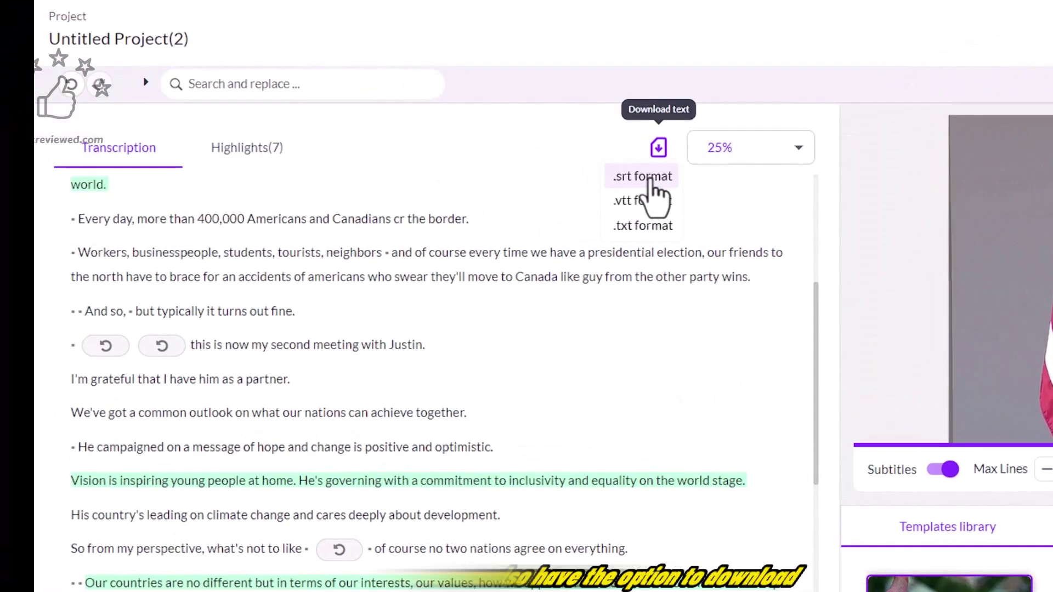
{"action": "left_click", "coordinate": [408, 190]}
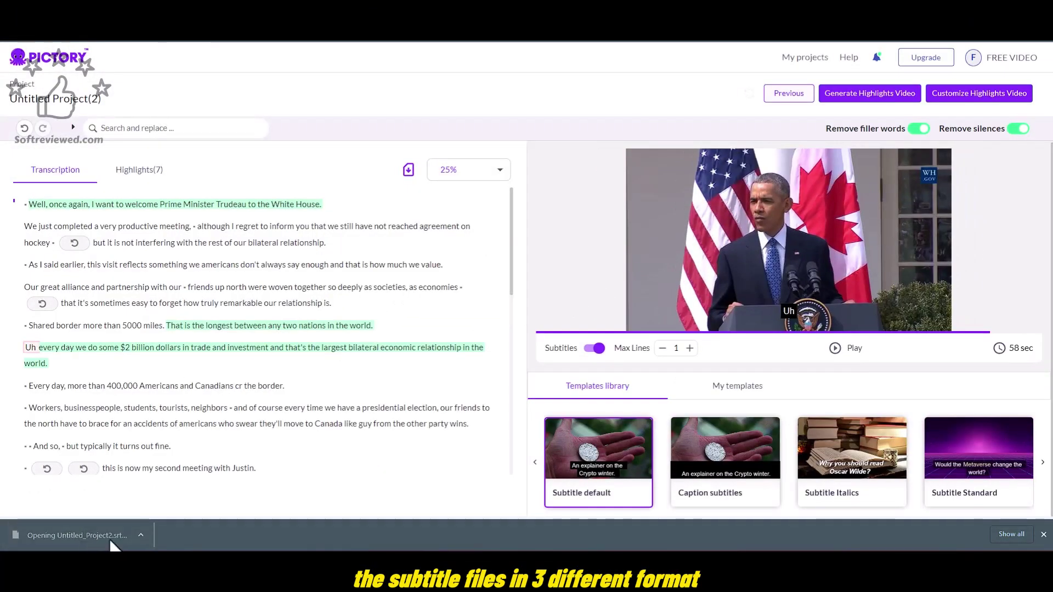
{"action": "right_click", "coordinate": [113, 543]}
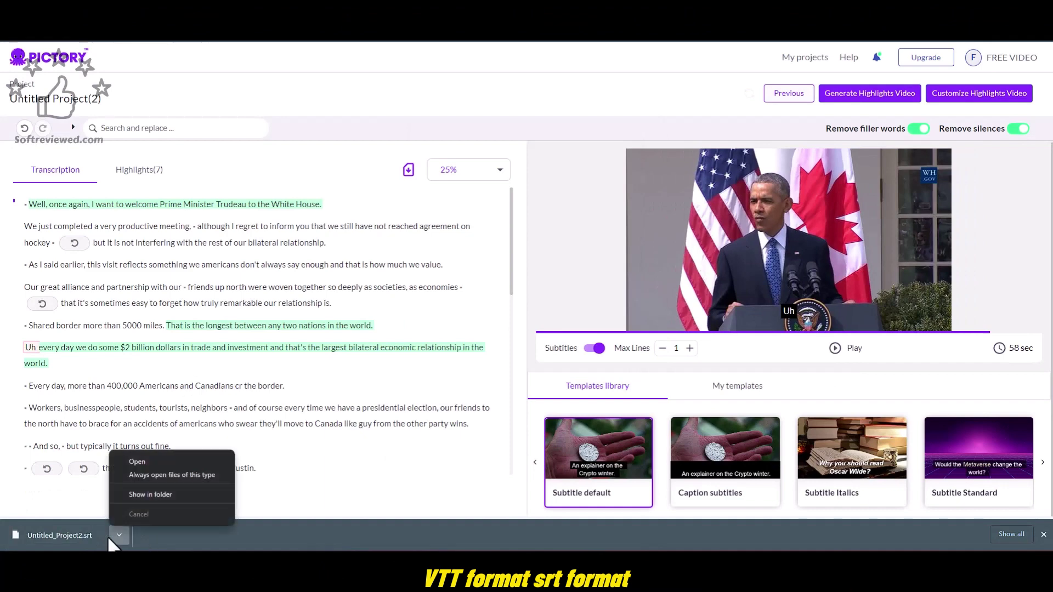
{"action": "left_click", "coordinate": [61, 533]}
{"action": "left_click", "coordinate": [504, 423]}
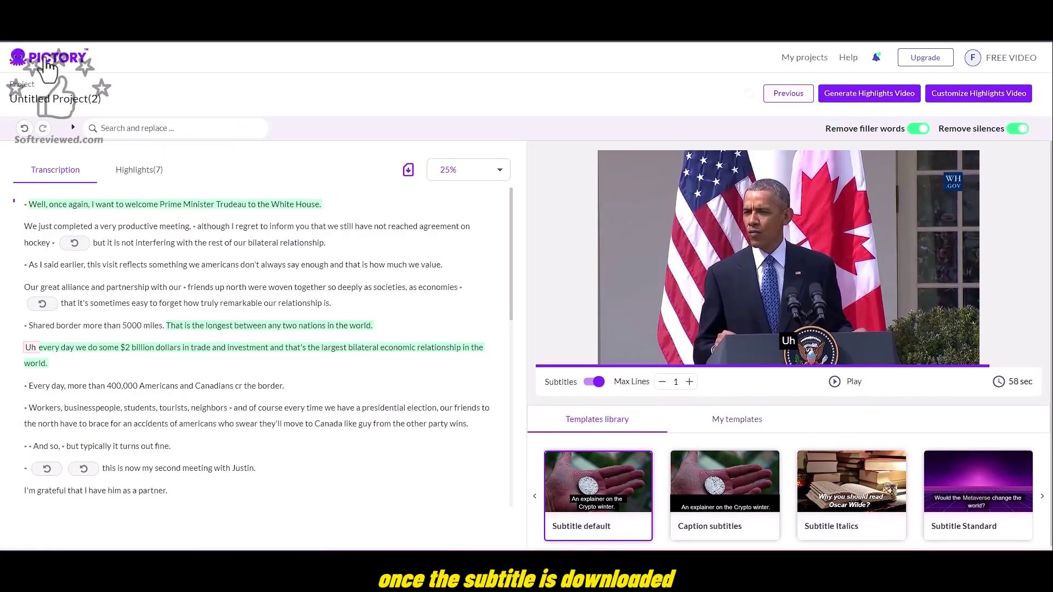
{"action": "scroll", "coordinate": [349, 325], "scroll_direction": "down", "scroll_amount": 10}
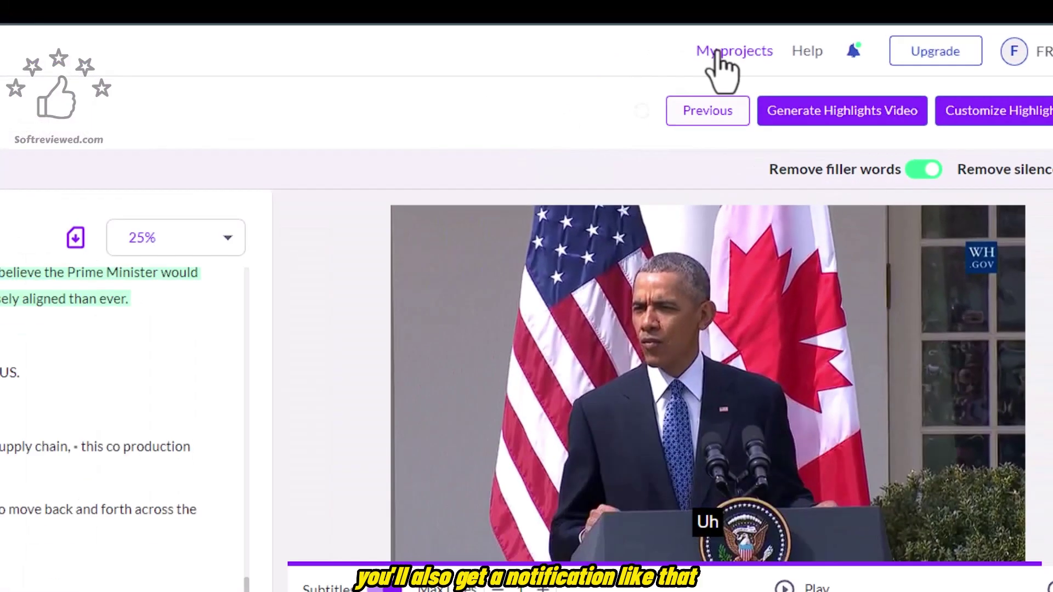
- Create a 'demo' folder in My projects and move a '25 Ways to Make Money' project into it
{"action": "left_click", "coordinate": [718, 52]}
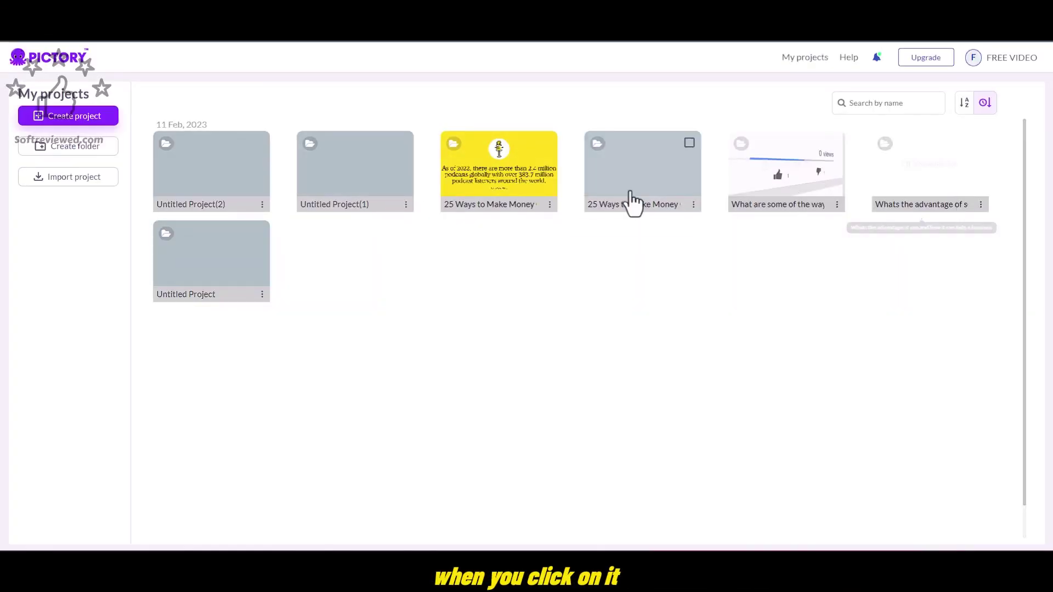
{"action": "left_click", "coordinate": [549, 204]}
{"action": "left_click", "coordinate": [62, 149]}
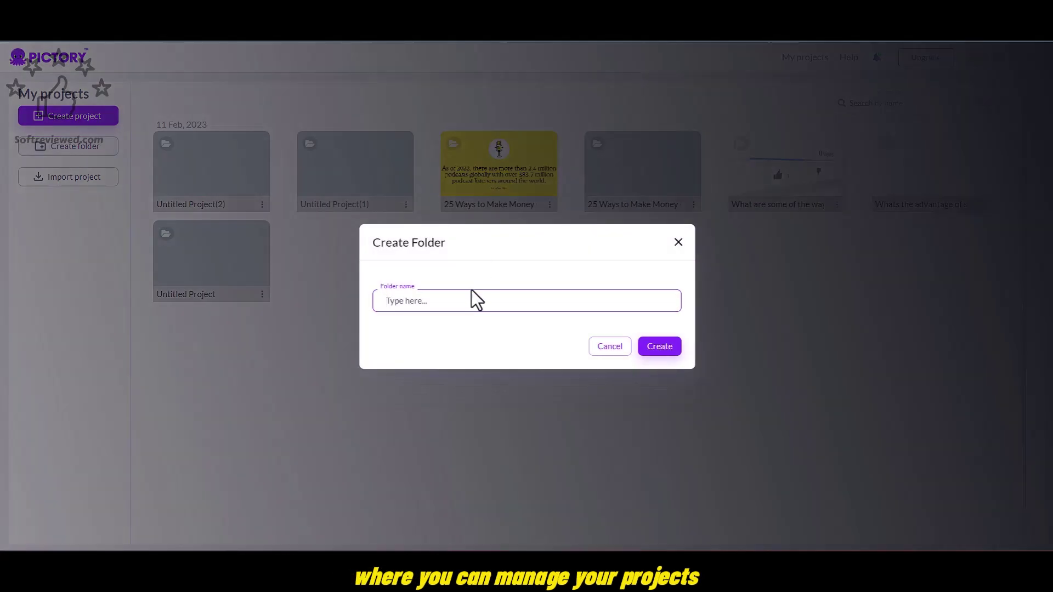
{"action": "type", "text": "demo"}
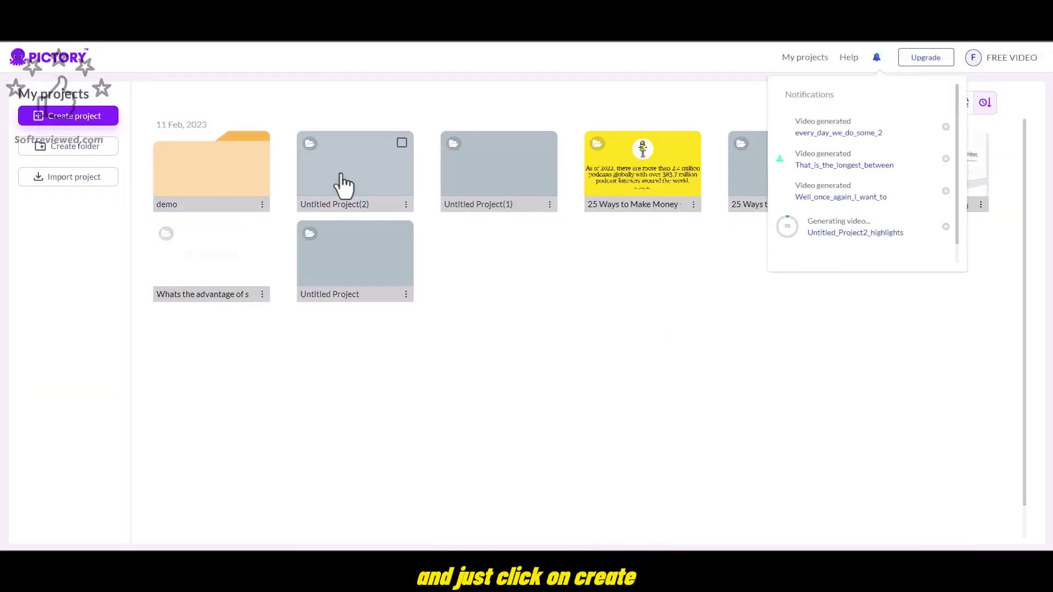
{"action": "left_click", "coordinate": [693, 204]}
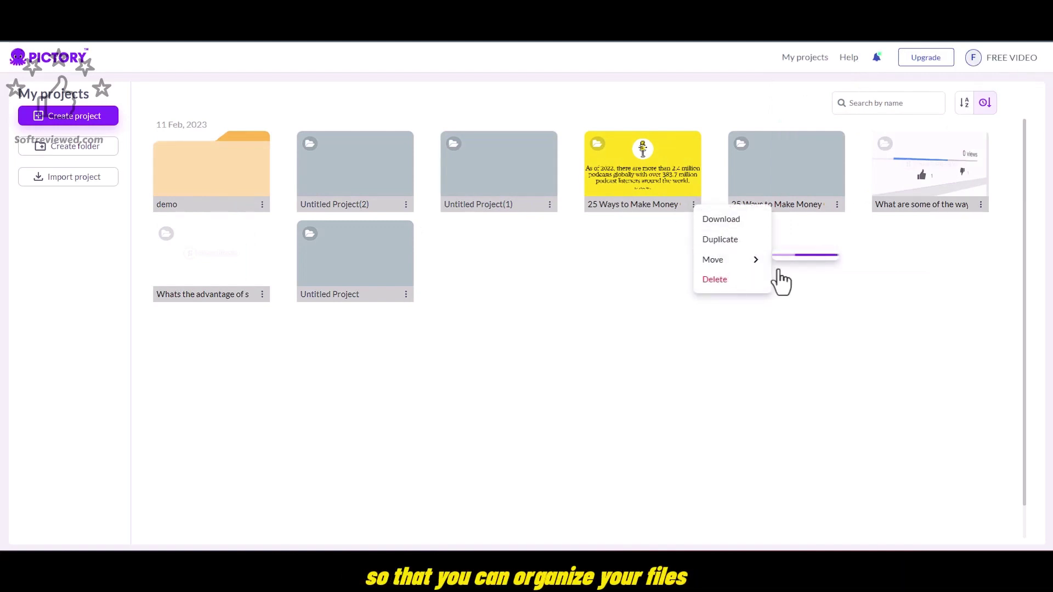
{"action": "left_click", "coordinate": [713, 259]}
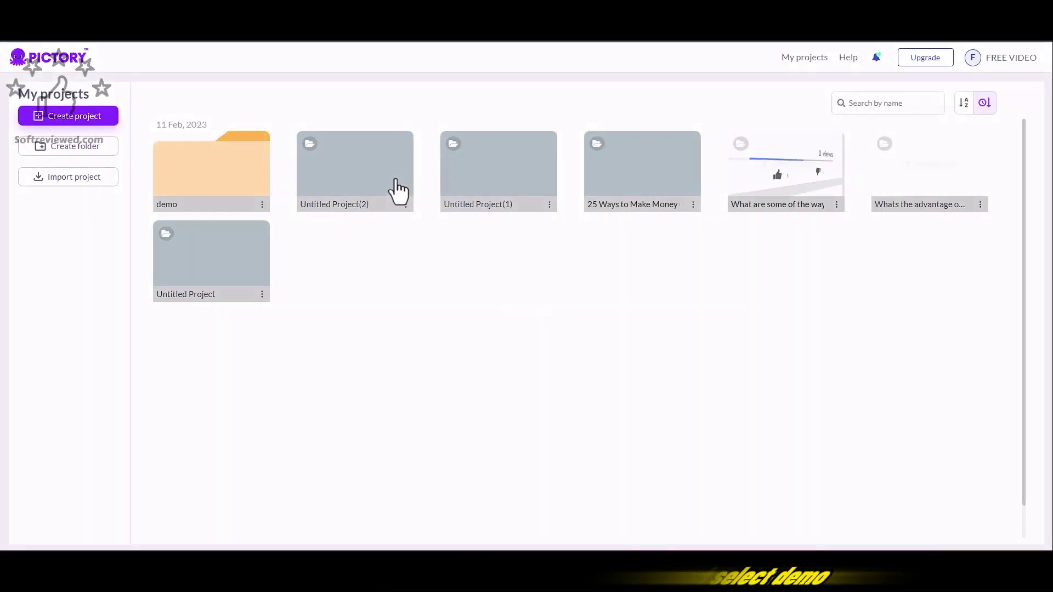
- Copy the share link for the third video of Untitled Project(2) and open a new browser tab
{"action": "left_click", "coordinate": [396, 190]}
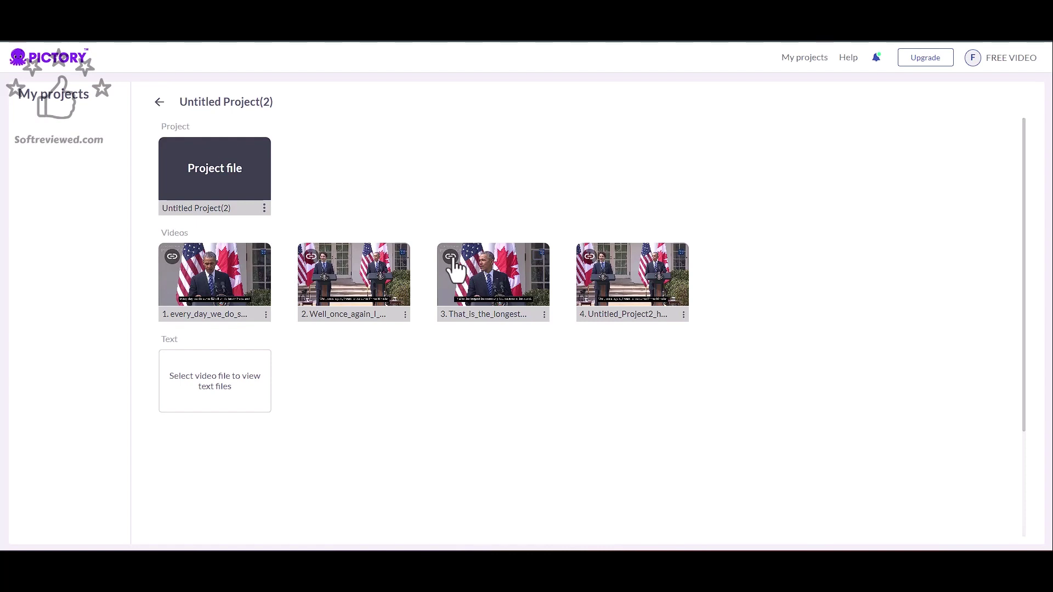
{"action": "left_click", "coordinate": [451, 257]}
{"action": "key", "text": "ctrl+t"}
- Open the copied share link and play the shared That_is_the_longest_between clip
{"action": "right_click", "coordinate": [422, 40]}
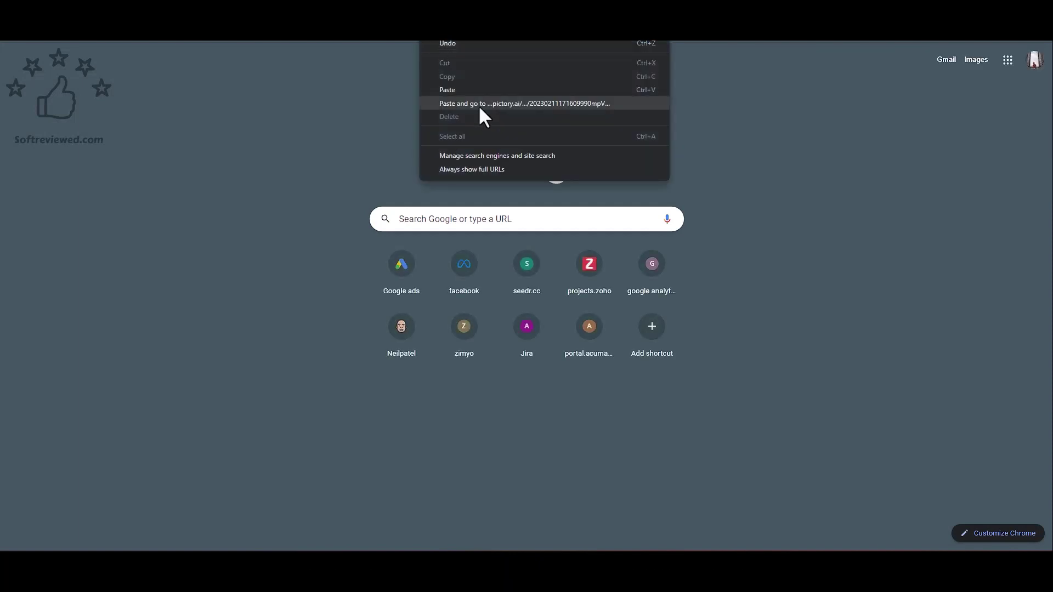
{"action": "key", "text": "Escape"}
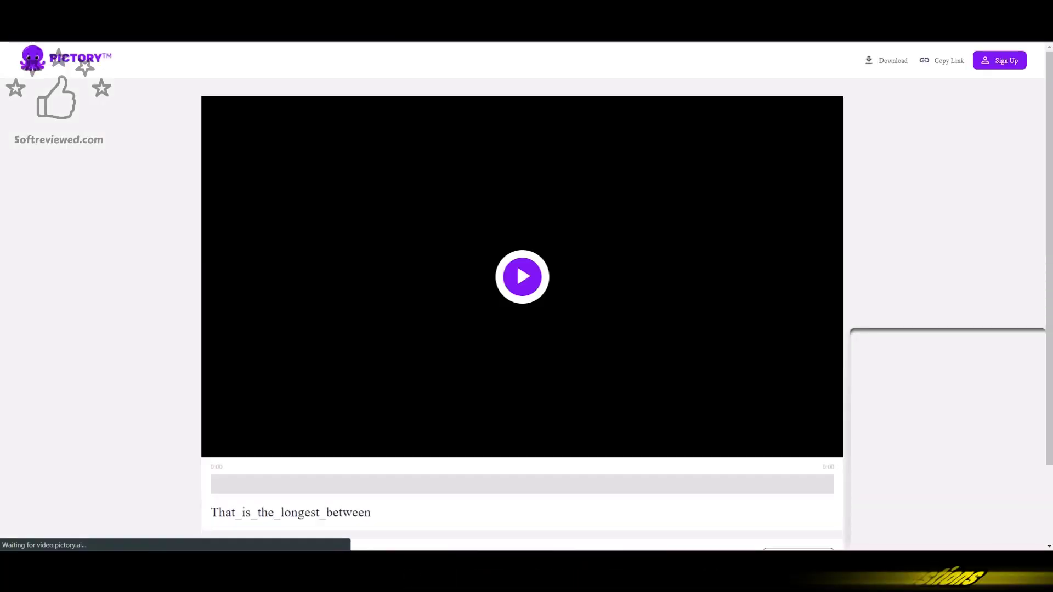
{"action": "left_click", "coordinate": [530, 279]}
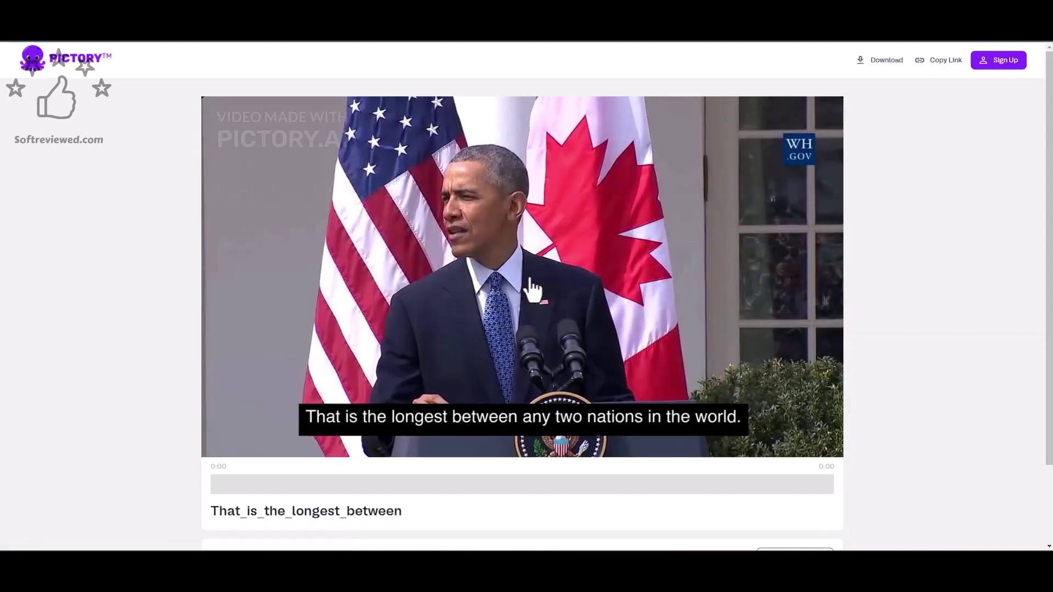
{"action": "left_click", "coordinate": [515, 277]}
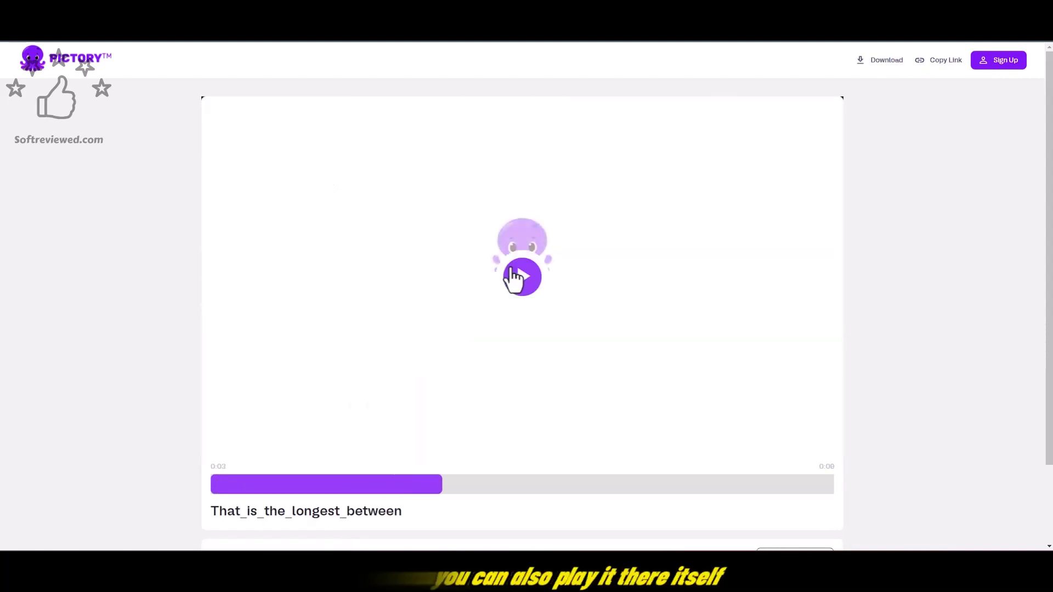
{"action": "left_click", "coordinate": [516, 277]}
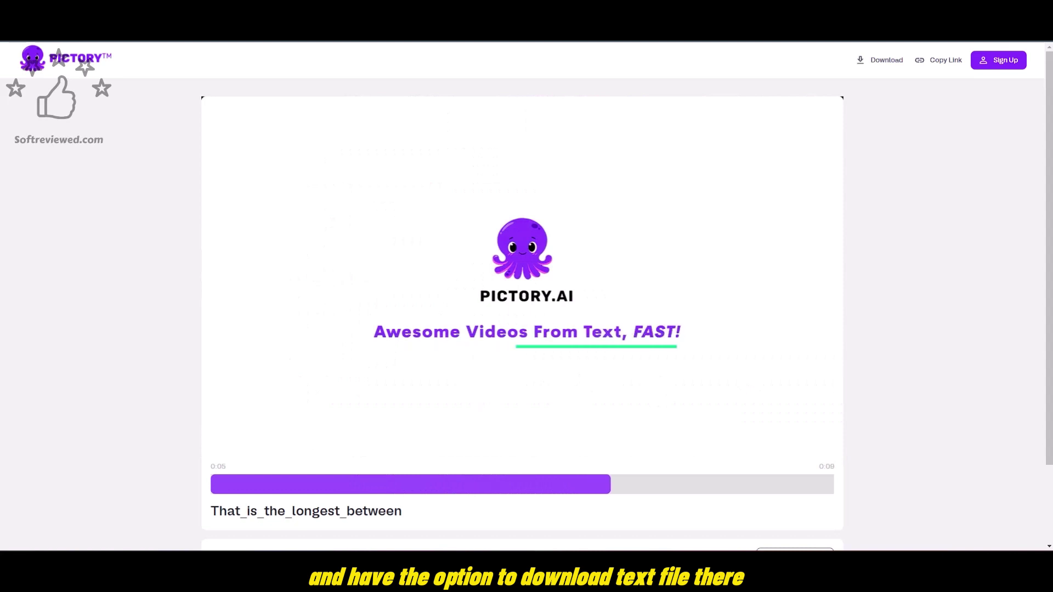
{"action": "scroll", "coordinate": [811, 464], "scroll_direction": "down", "scroll_amount": 2}
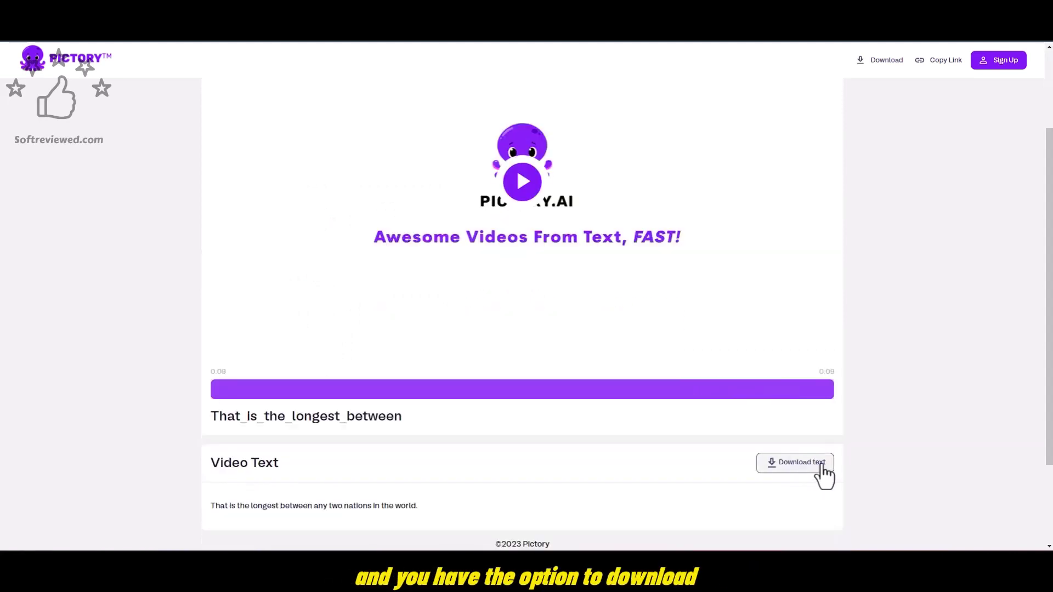
{"action": "scroll", "coordinate": [819, 466], "scroll_direction": "up", "scroll_amount": 2}
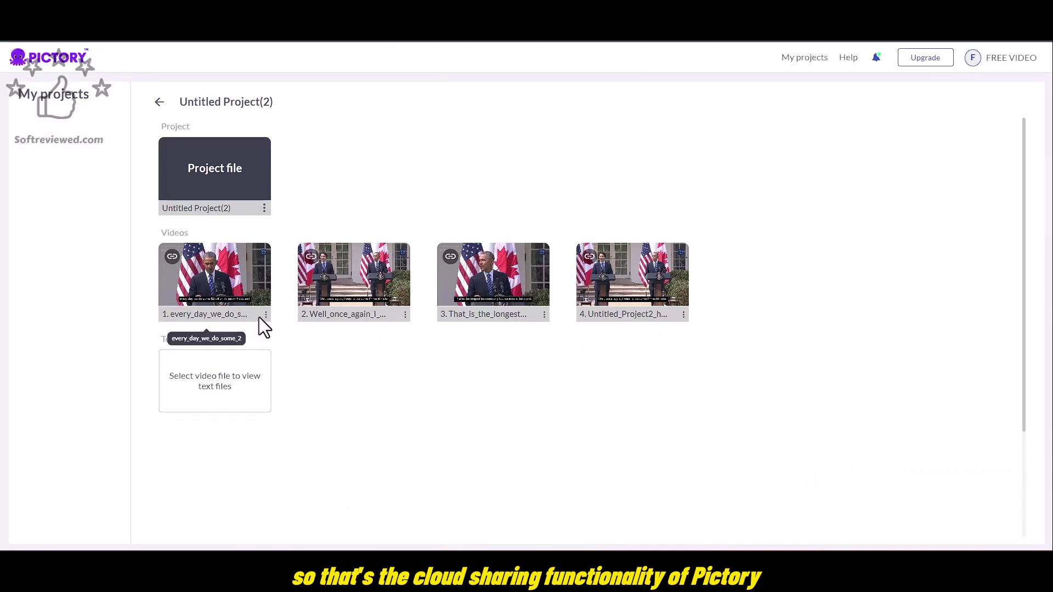
- Select the third clip, That_is_the_longest, to list its .srt, .vtt and .txt files
{"action": "left_click", "coordinate": [502, 284]}
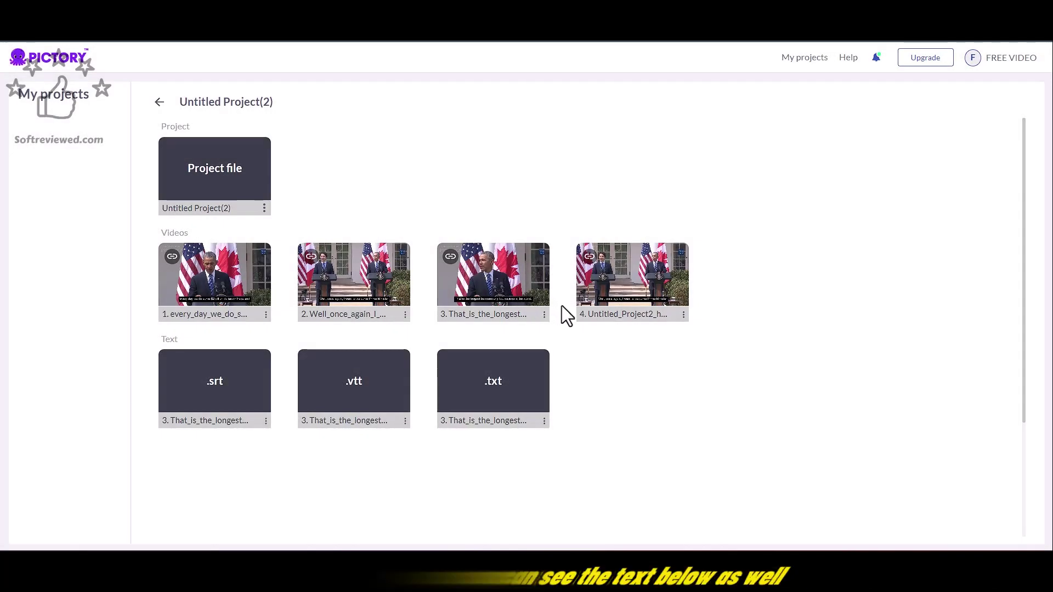